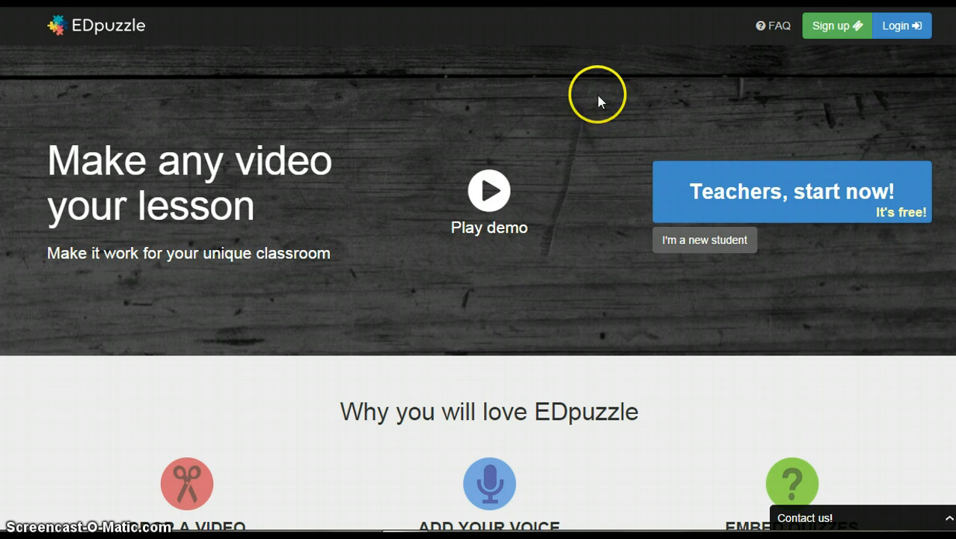
View the teacher sign-up form and close it without filling it in
{"action": "left_click", "coordinate": [841, 30]}
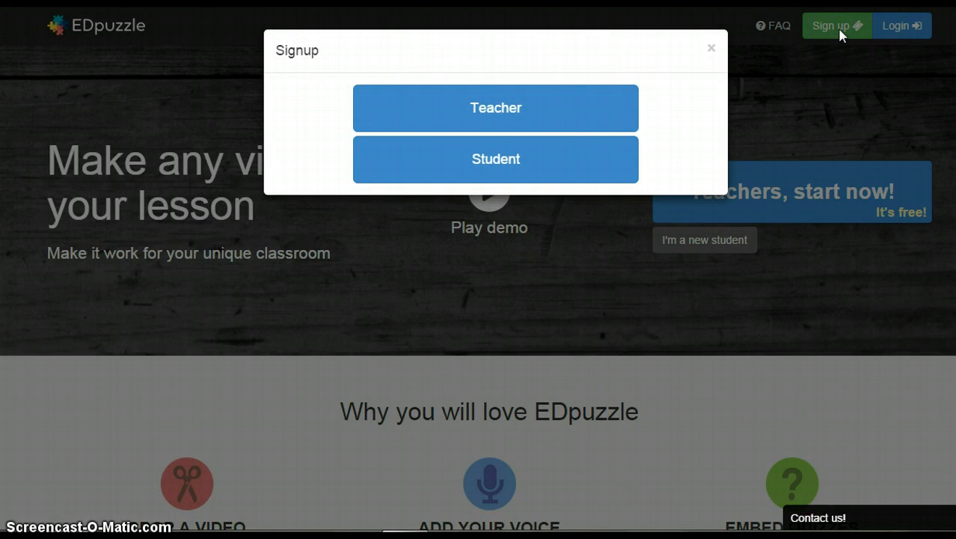
{"action": "left_click", "coordinate": [480, 109]}
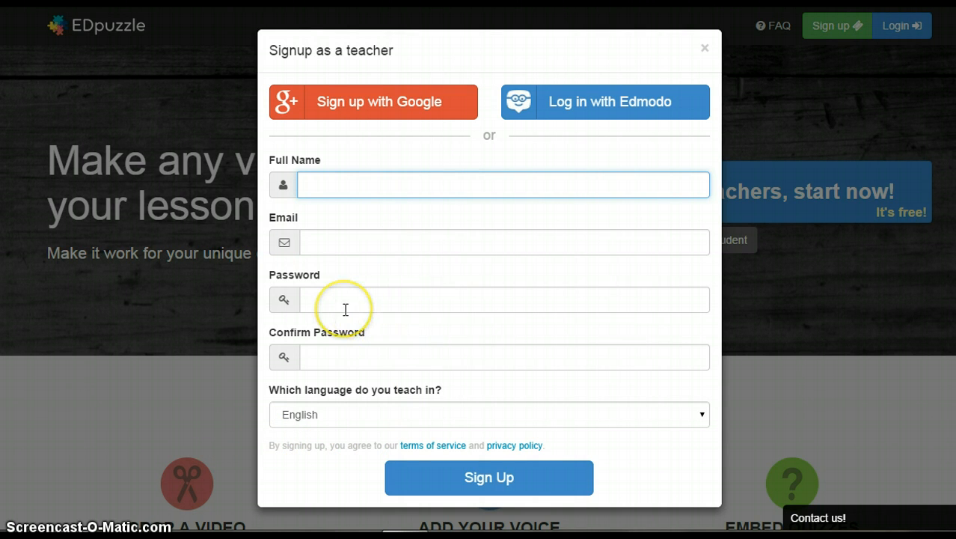
{"action": "left_click", "coordinate": [706, 48]}
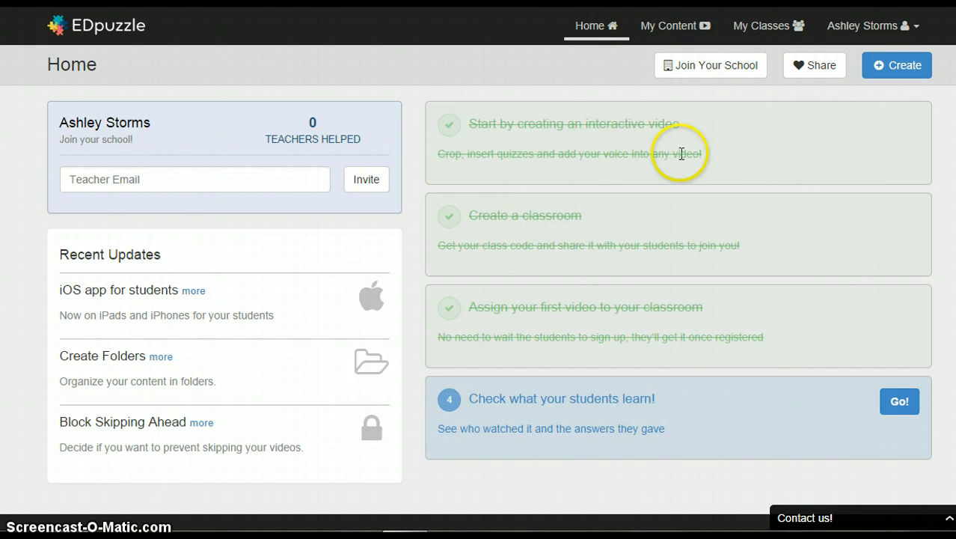
Start creating a new video and choose YouTube as the video source
{"action": "left_click", "coordinate": [906, 80]}
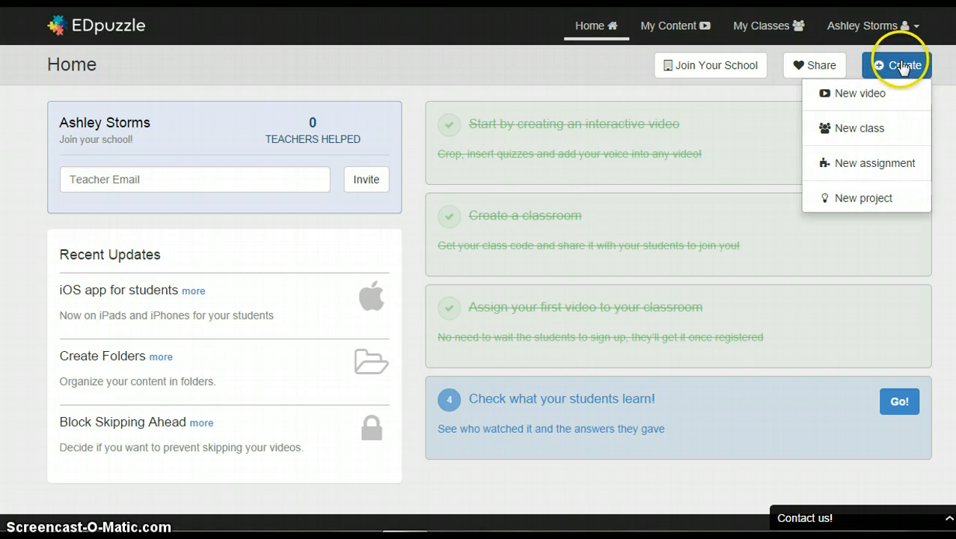
{"action": "left_click", "coordinate": [892, 101]}
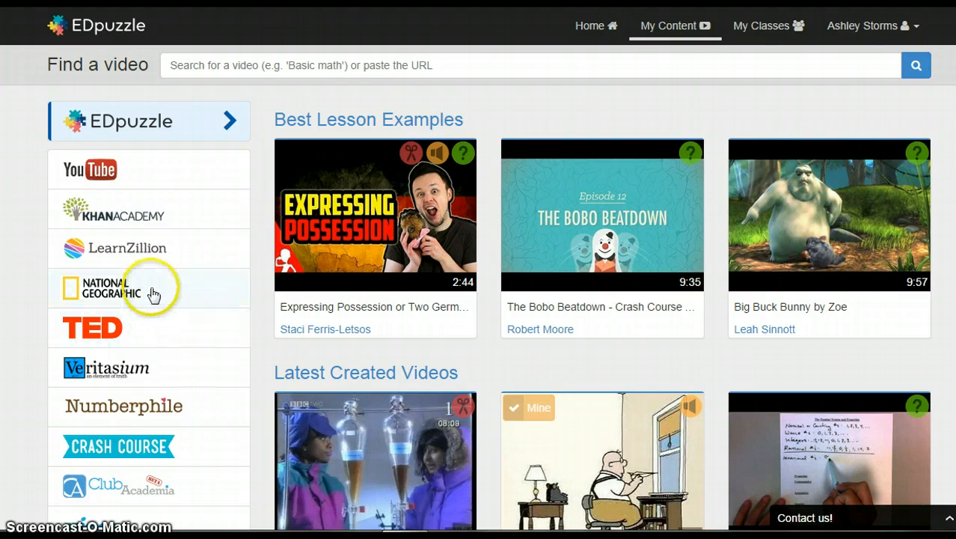
{"action": "scroll", "coordinate": [150, 257], "scroll_direction": "down", "scroll_amount": 2}
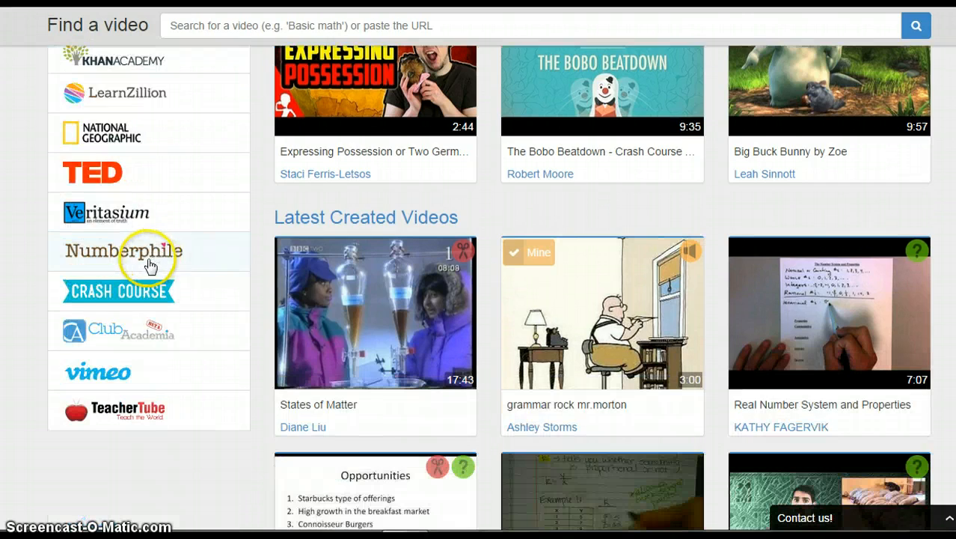
{"action": "scroll", "coordinate": [153, 299], "scroll_direction": "up", "scroll_amount": 2}
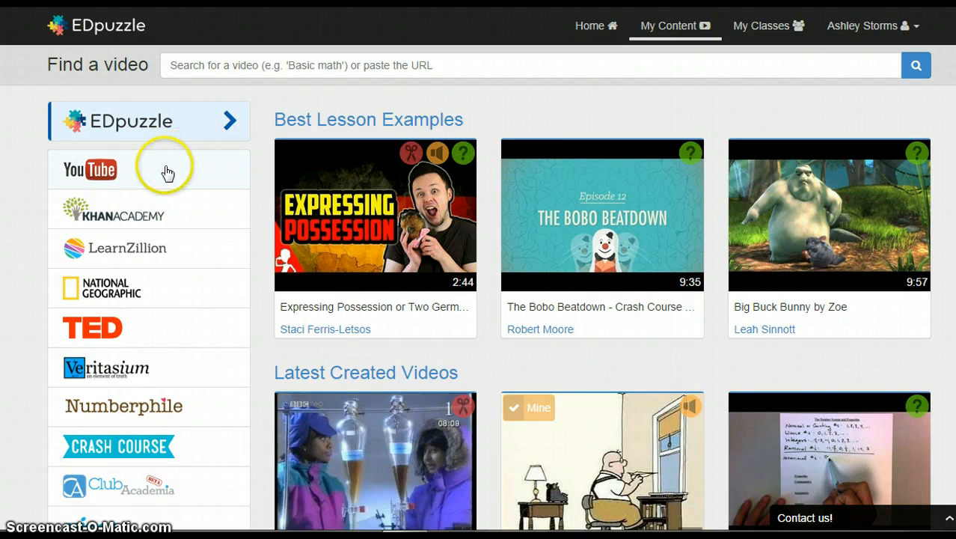
{"action": "left_click", "coordinate": [213, 169]}
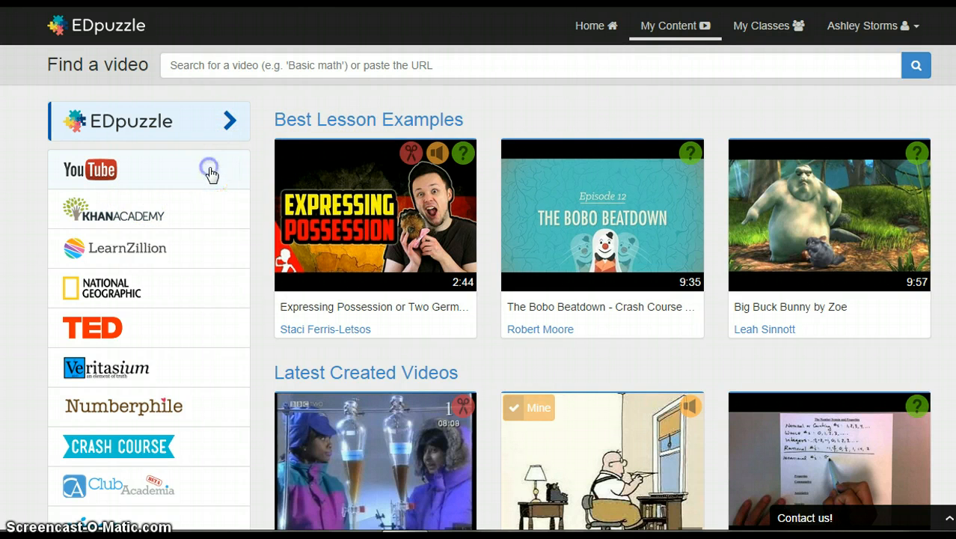
Search YouTube for "mr morton schoolhouse rock"
{"action": "left_click", "coordinate": [328, 79]}
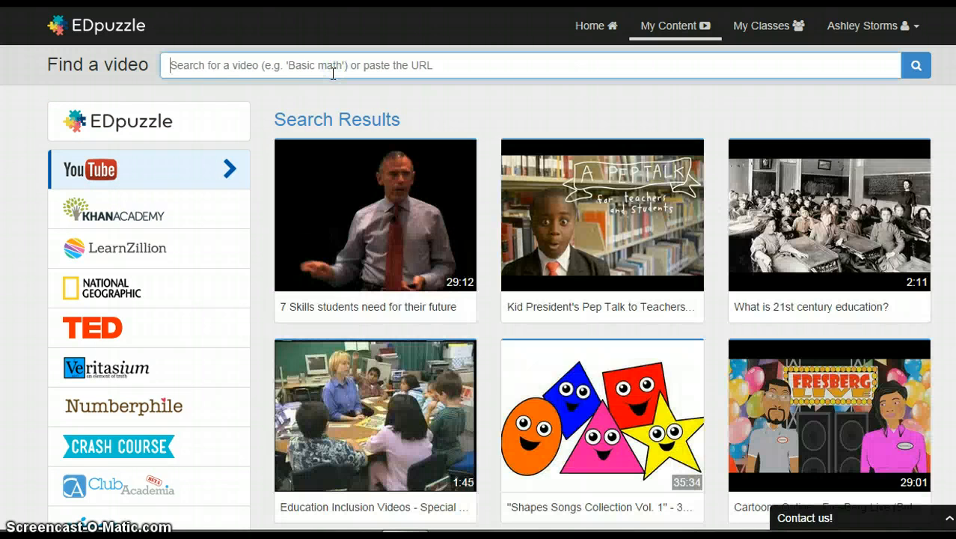
{"action": "type", "text": "mr m"}
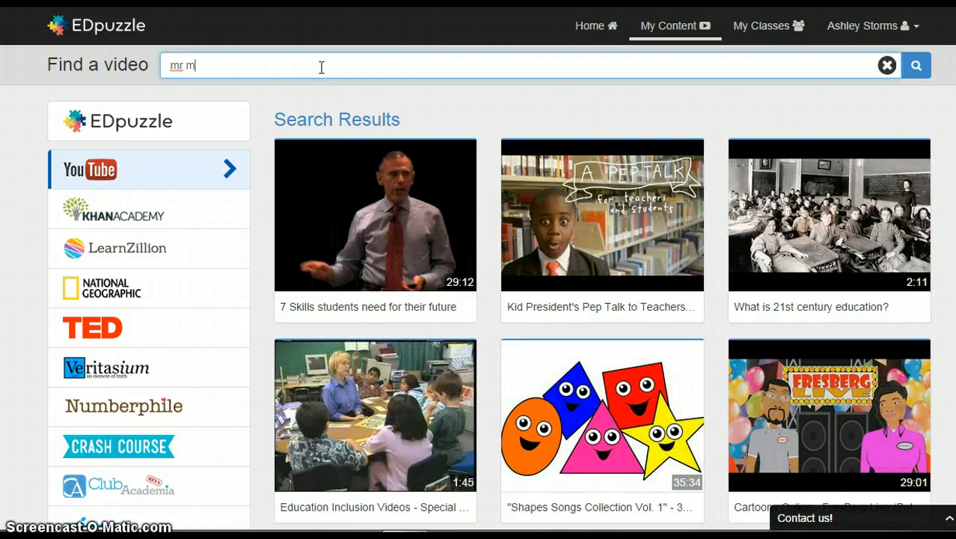
{"action": "type", "text": "orton schoolhou"}
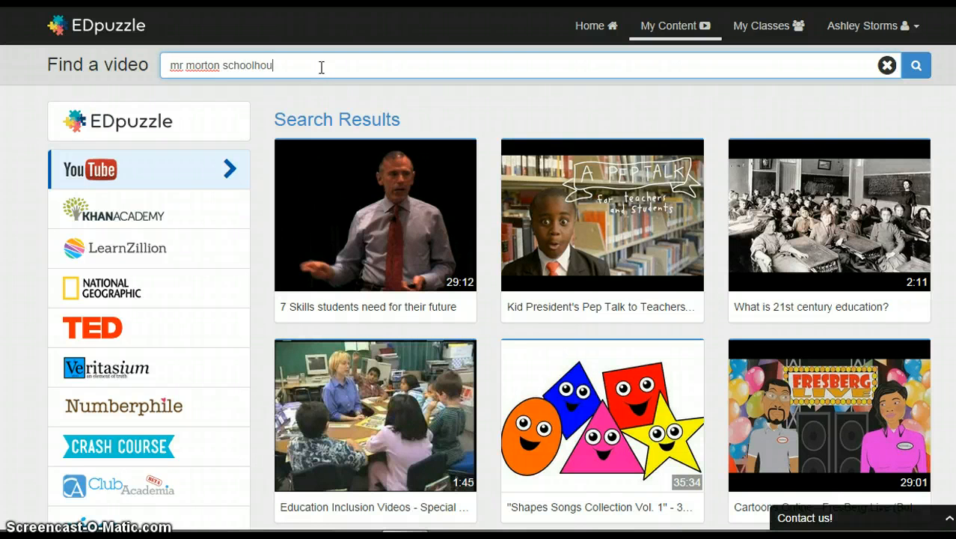
{"action": "type", "text": "se rock"}
{"action": "key", "text": "Return"}
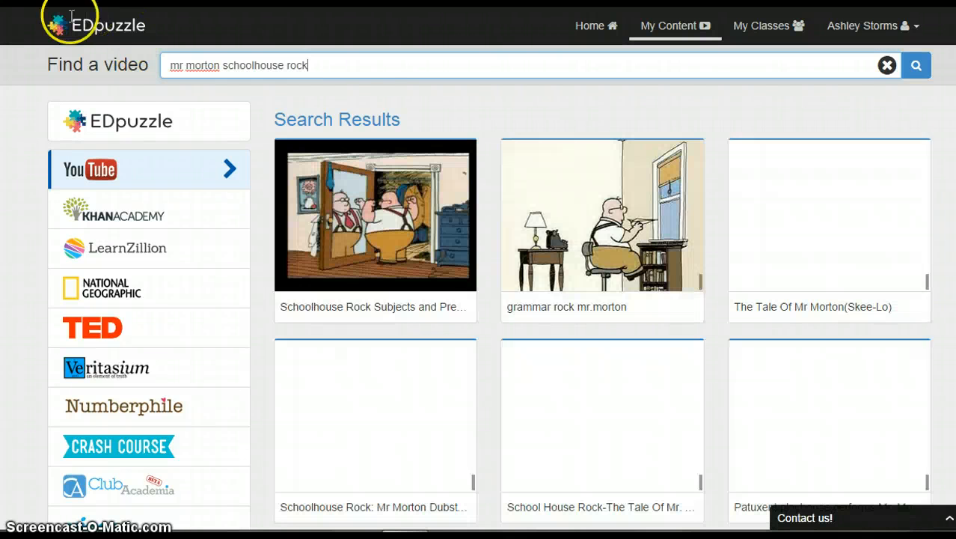
Use the three-minute "grammar rock mr.morton" video from the search results for the lesson
{"action": "mouse_move", "coordinate": [385, 415]}
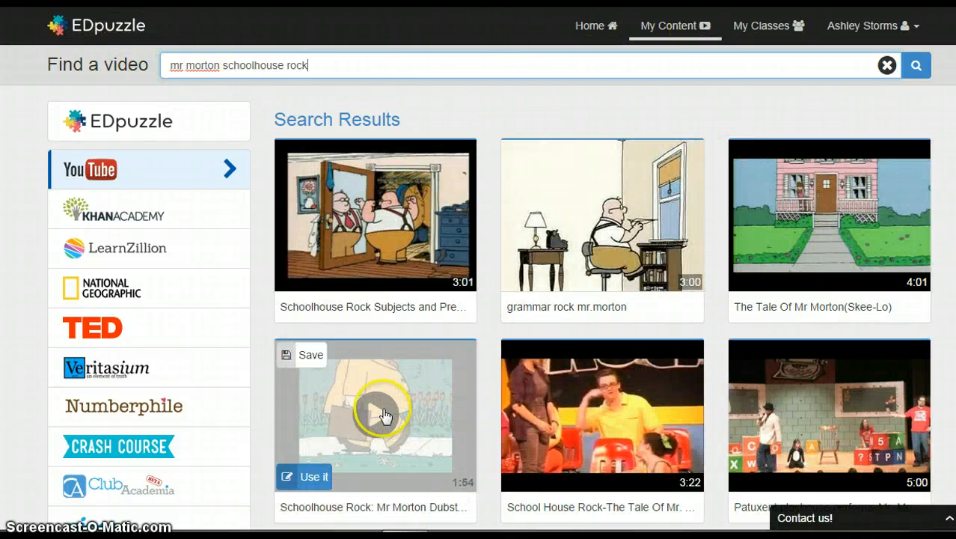
{"action": "mouse_move", "coordinate": [618, 206]}
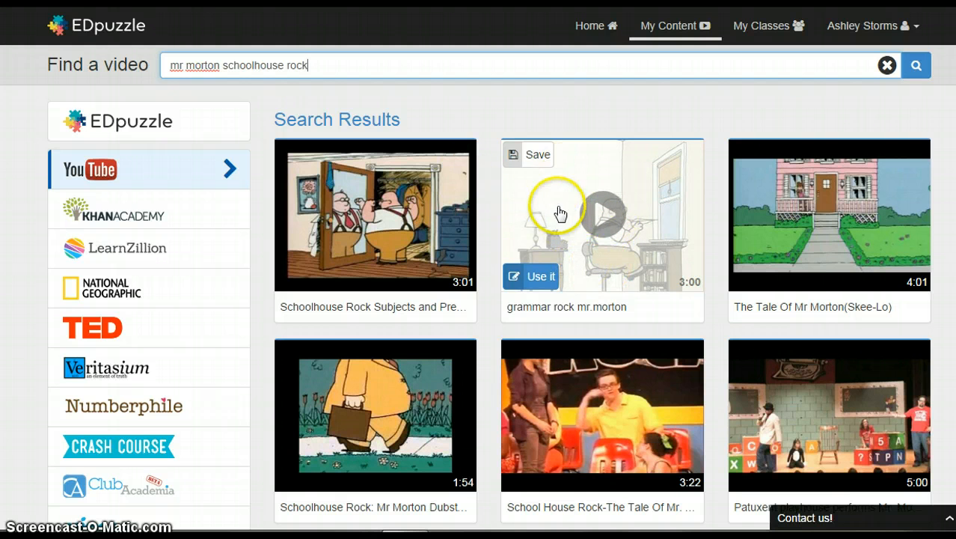
{"action": "left_click", "coordinate": [536, 279]}
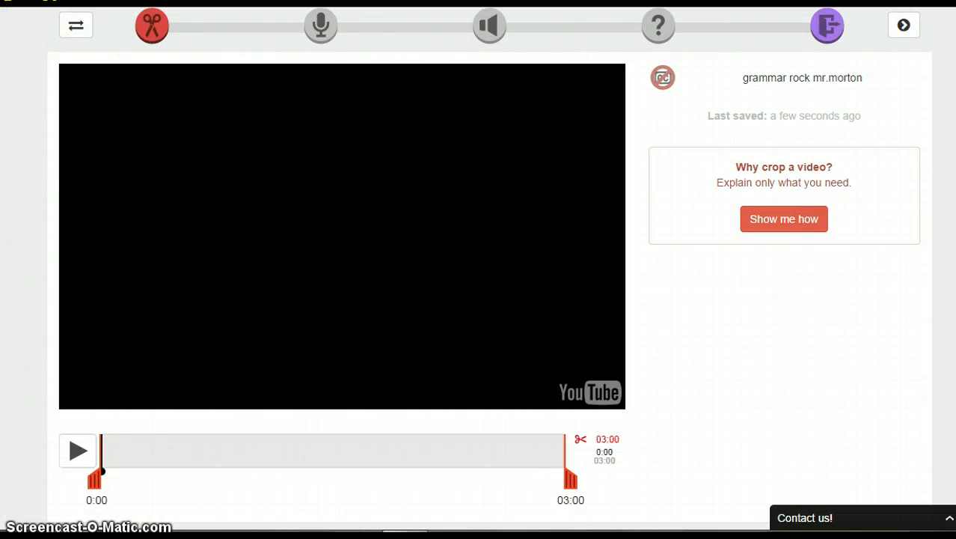
{"action": "left_click", "coordinate": [58, 104]}
{"action": "left_click", "coordinate": [69, 83]}
Try cropping the video's start to 0:13, preview the clip briefly, and restore the start to 0:00
{"action": "left_click", "coordinate": [152, 27]}
{"action": "left_click_drag", "start_coordinate": [94, 477], "coordinate": [129, 472]}
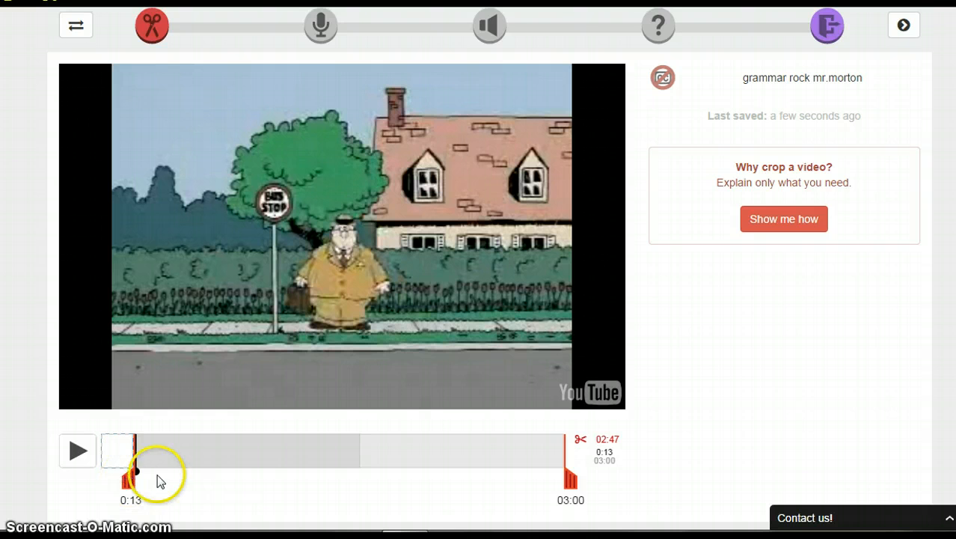
{"action": "left_click", "coordinate": [64, 462]}
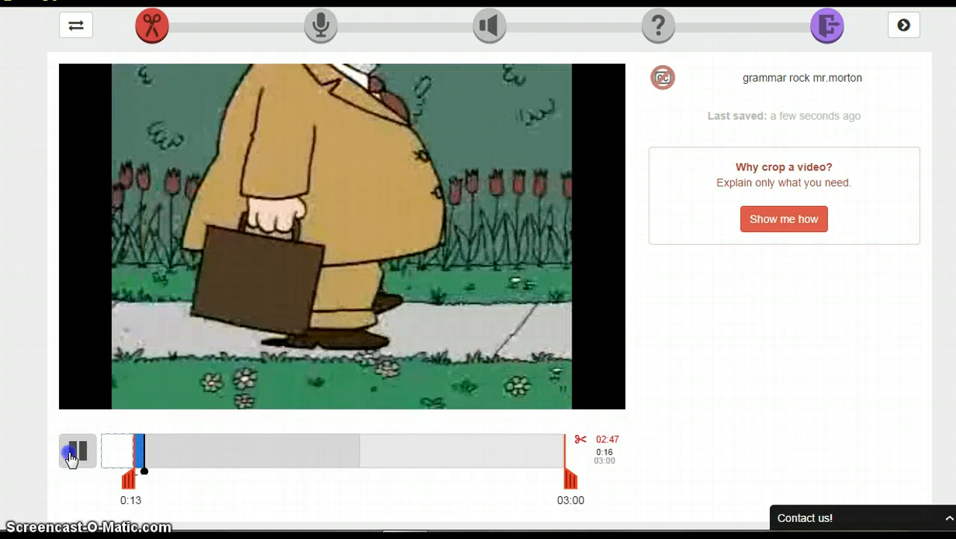
{"action": "left_click", "coordinate": [74, 454]}
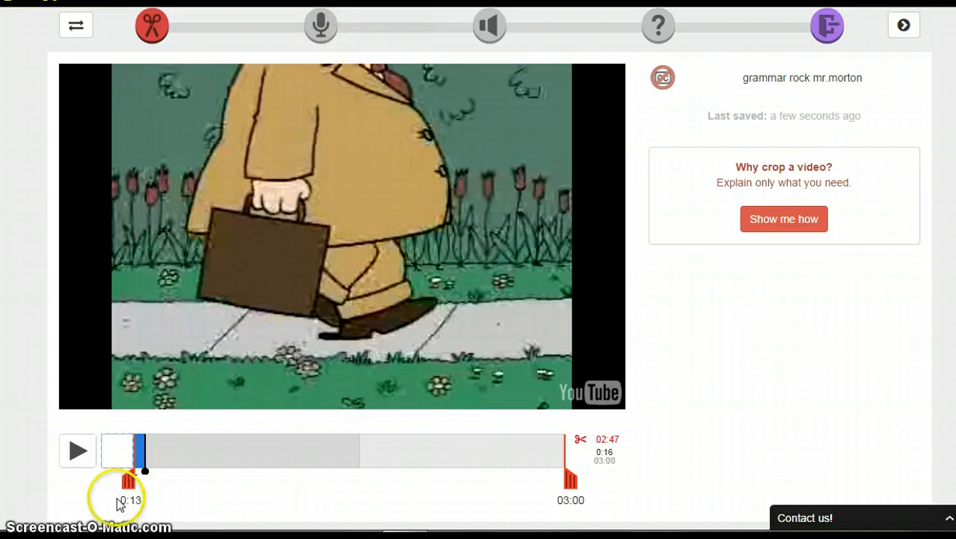
{"action": "left_click_drag", "start_coordinate": [128, 479], "coordinate": [92, 483]}
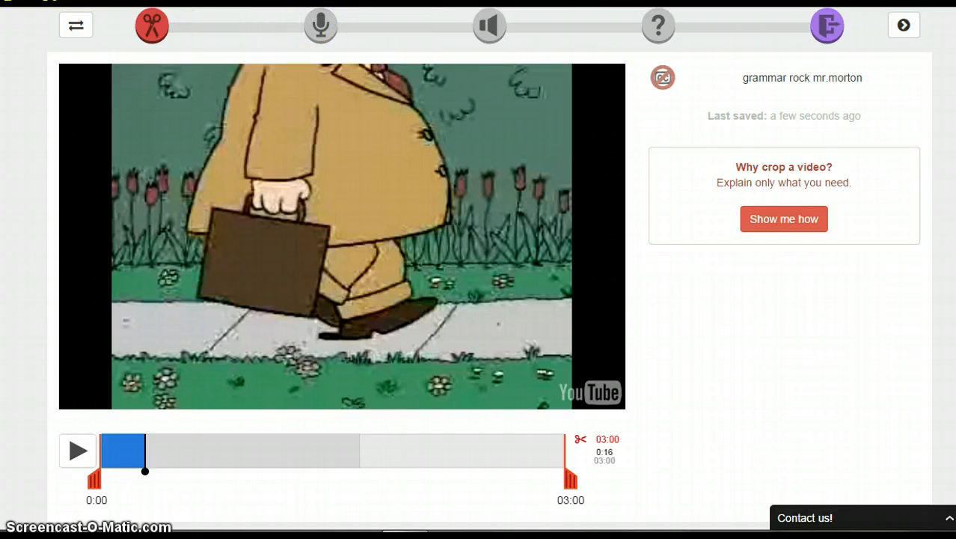
View the Audio Track stage and its recording control without recording anything
{"action": "left_click", "coordinate": [322, 27]}
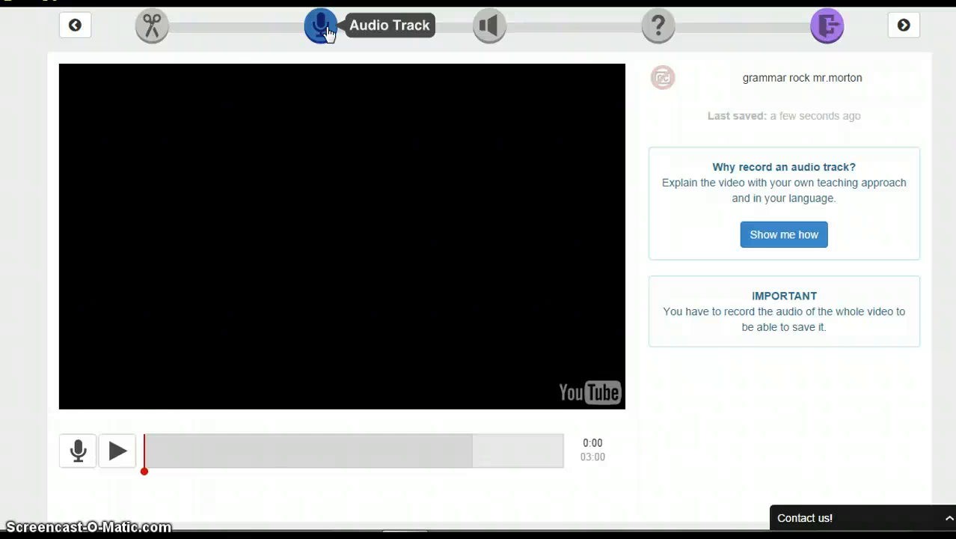
{"action": "left_click", "coordinate": [80, 450]}
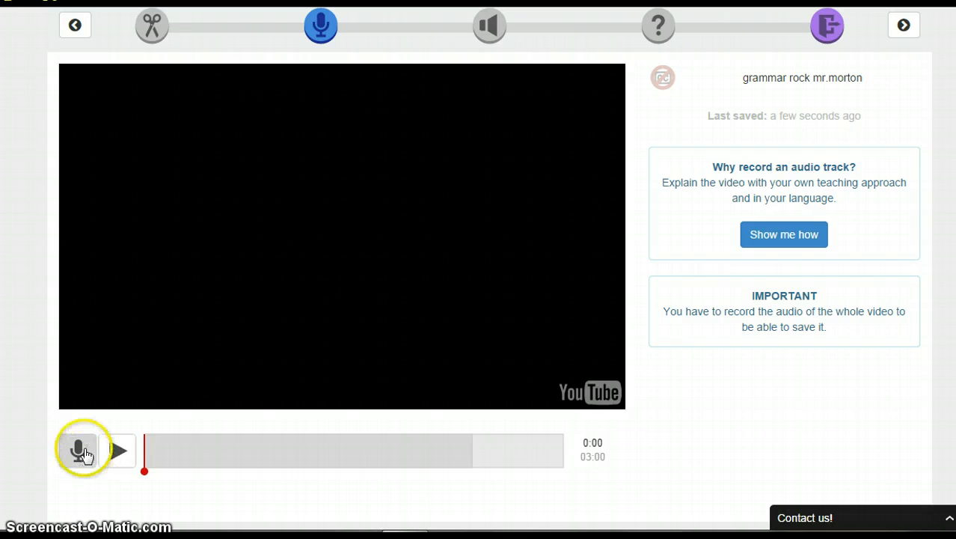
Record an audio note at 0:04 in the video and look over the options for removing notes
{"action": "left_click", "coordinate": [487, 30]}
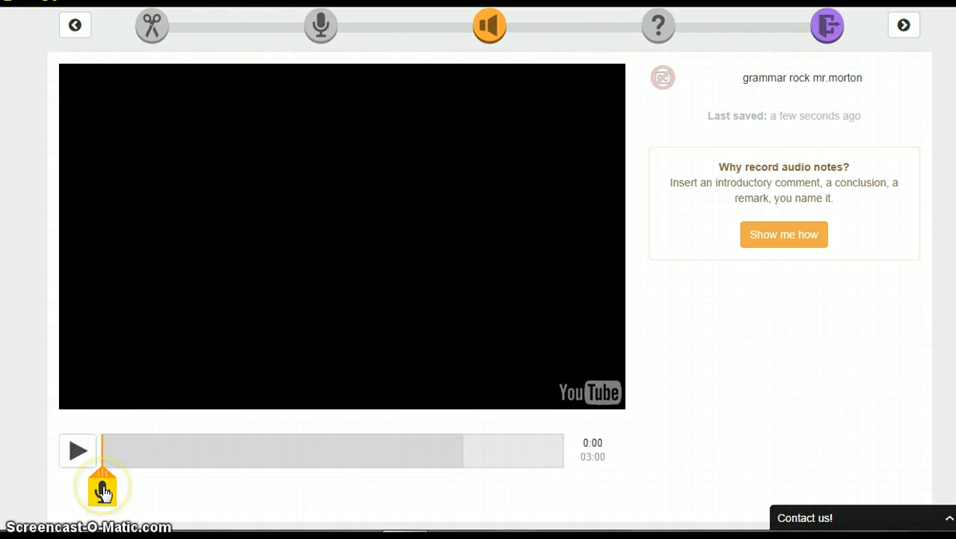
{"action": "left_click", "coordinate": [79, 456]}
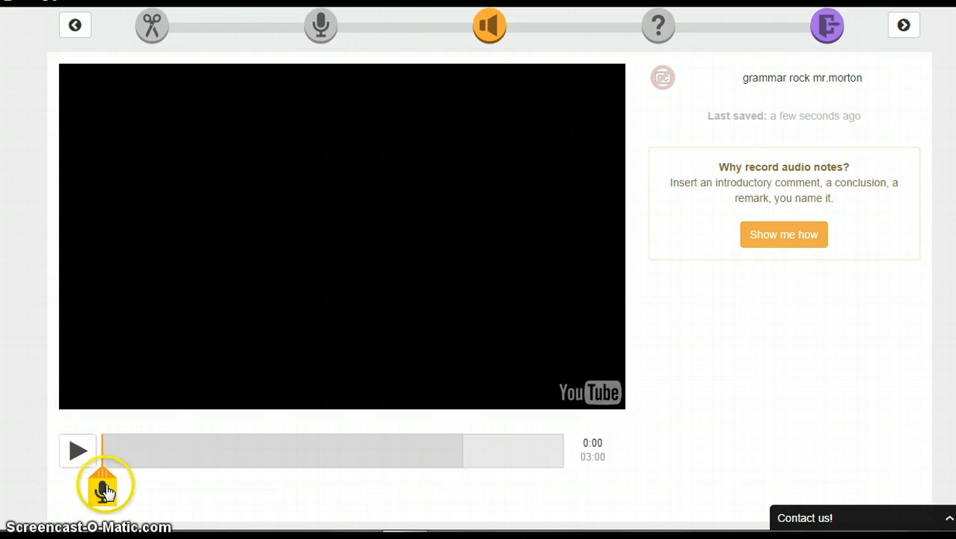
{"action": "left_click", "coordinate": [78, 450]}
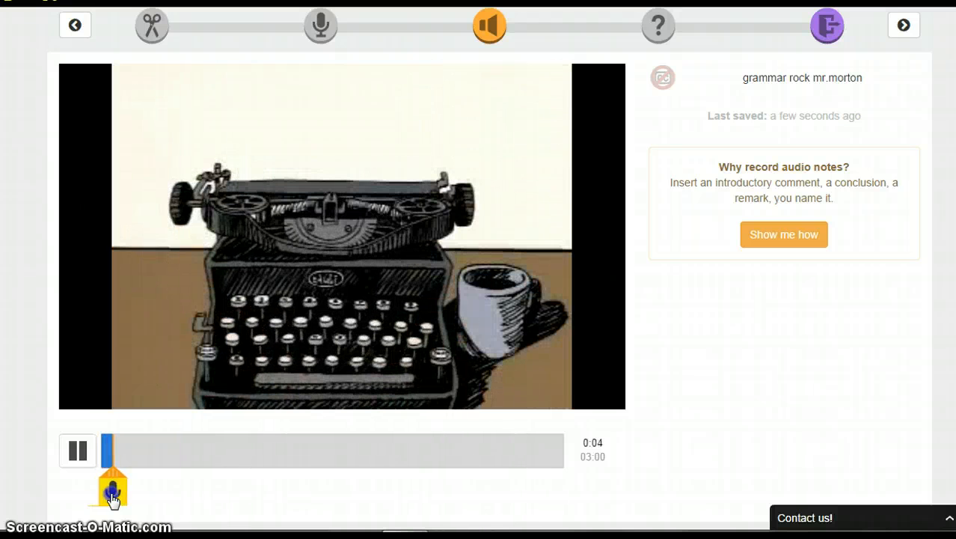
{"action": "left_click", "coordinate": [112, 494]}
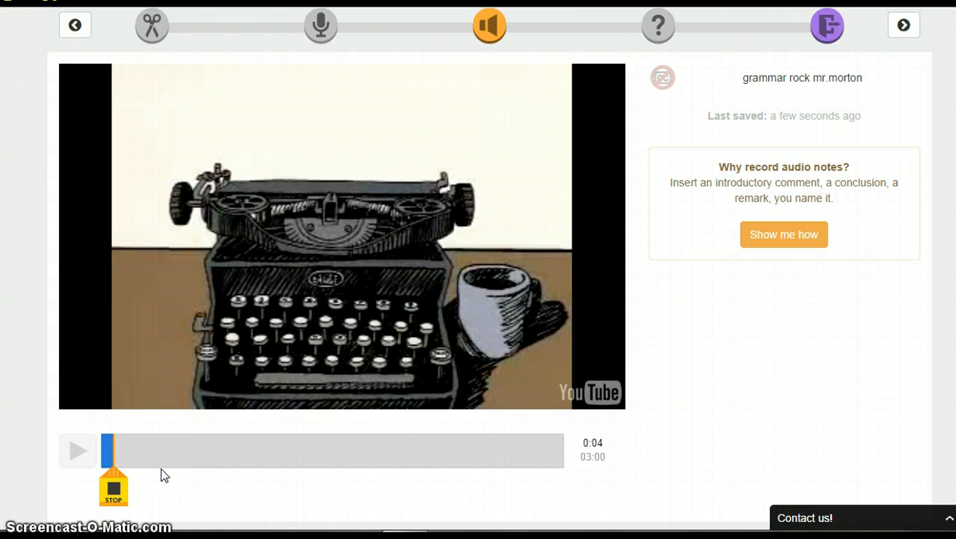
{"action": "left_click", "coordinate": [112, 486]}
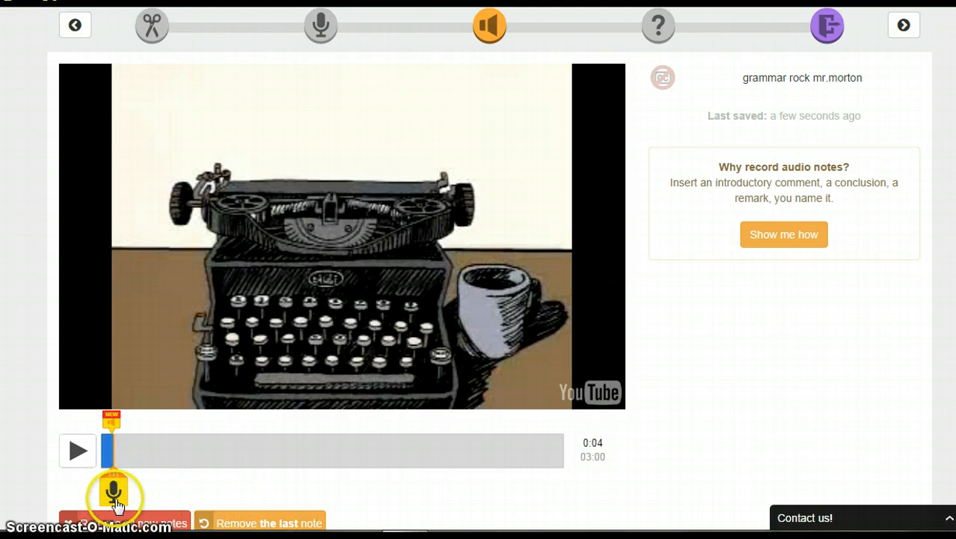
{"action": "scroll", "coordinate": [362, 365], "scroll_direction": "down", "scroll_amount": 1}
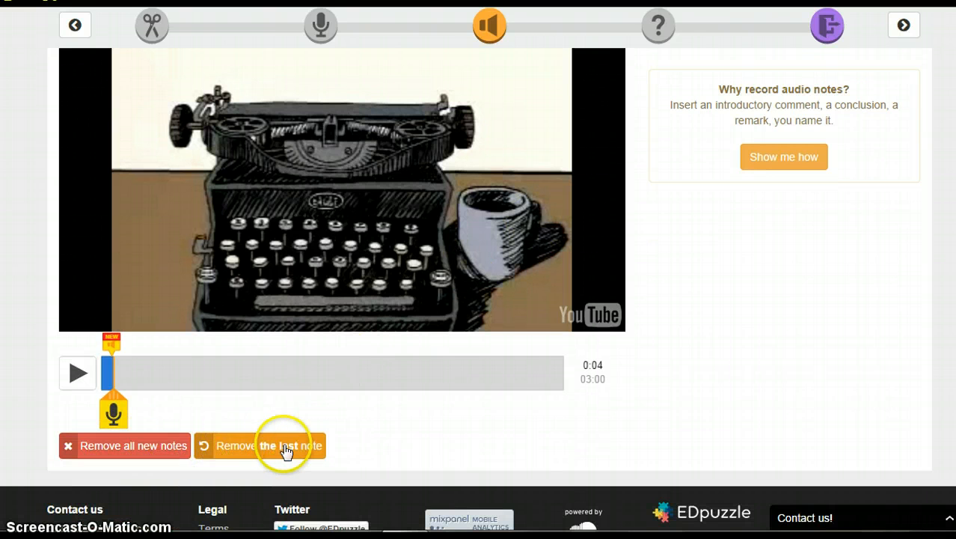
{"action": "scroll", "coordinate": [618, 389], "scroll_direction": "up", "scroll_amount": 1}
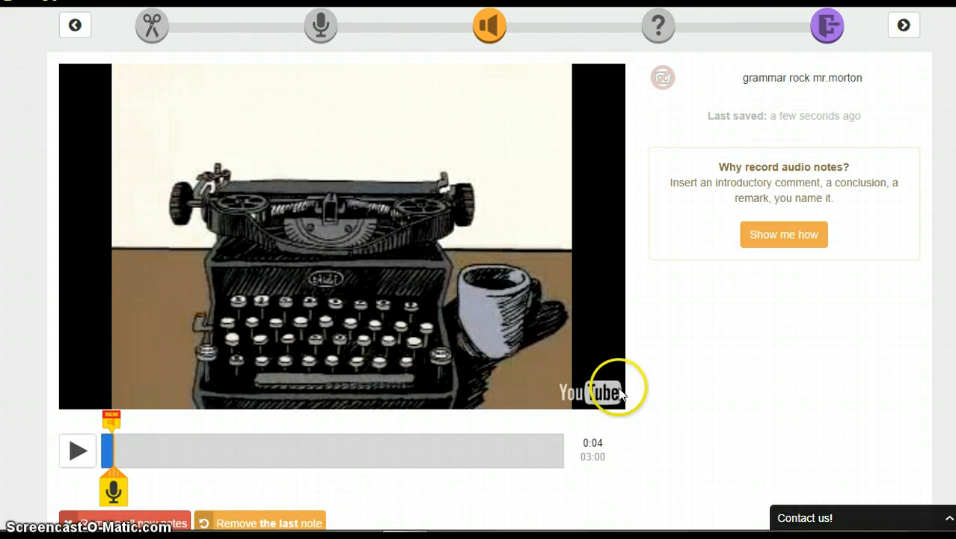
{"action": "scroll", "coordinate": [618, 389], "scroll_direction": "up", "scroll_amount": 1}
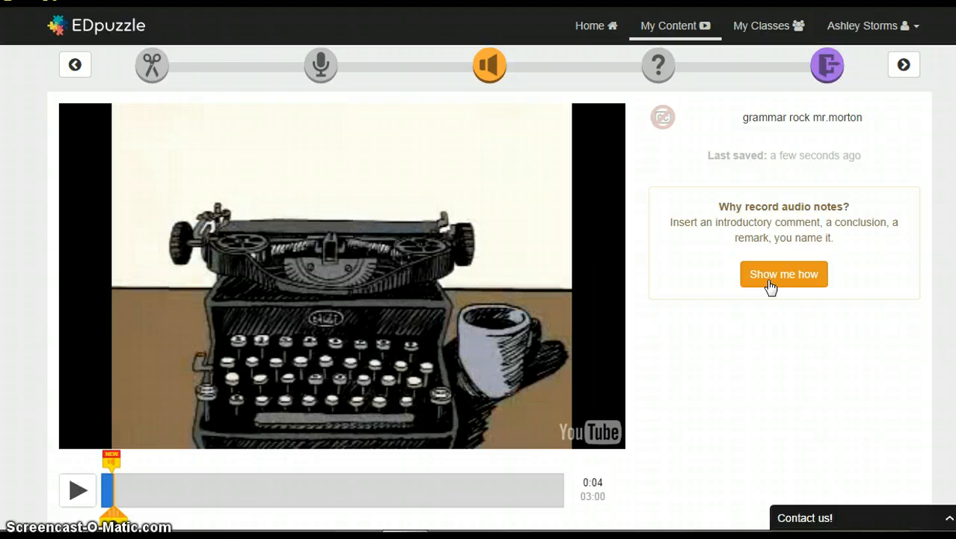
Go to the quiz stage, play the video to 0:25, and insert a question at that point
{"action": "left_click", "coordinate": [660, 84]}
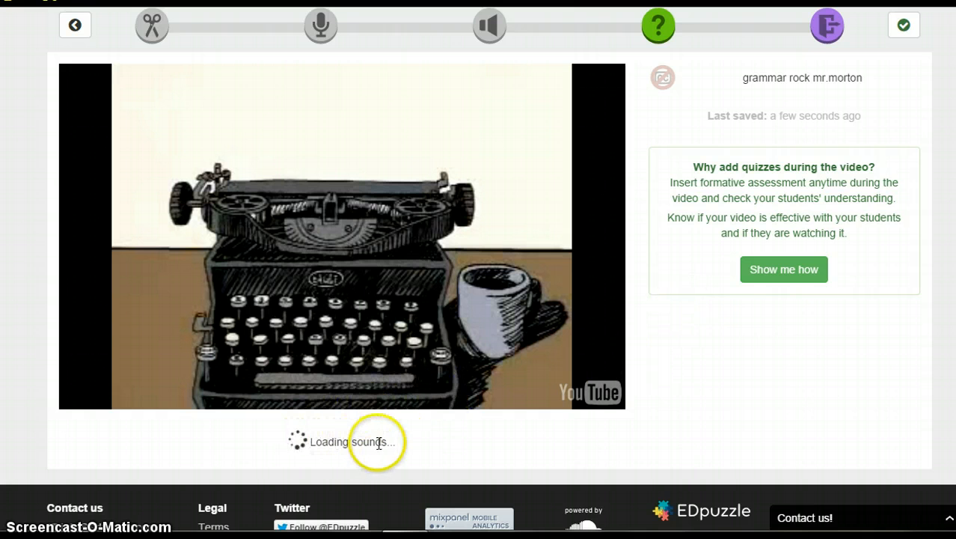
{"action": "left_click", "coordinate": [331, 444]}
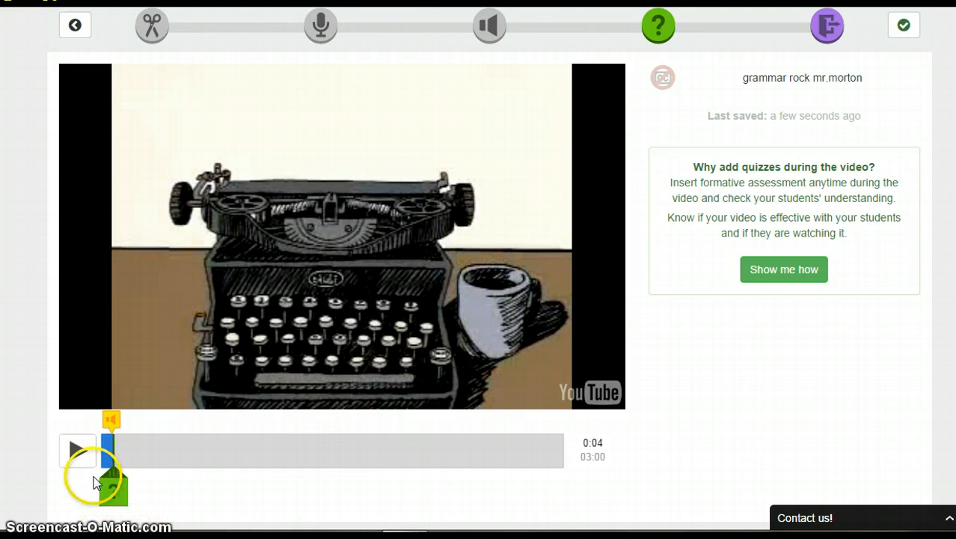
{"action": "left_click", "coordinate": [82, 458]}
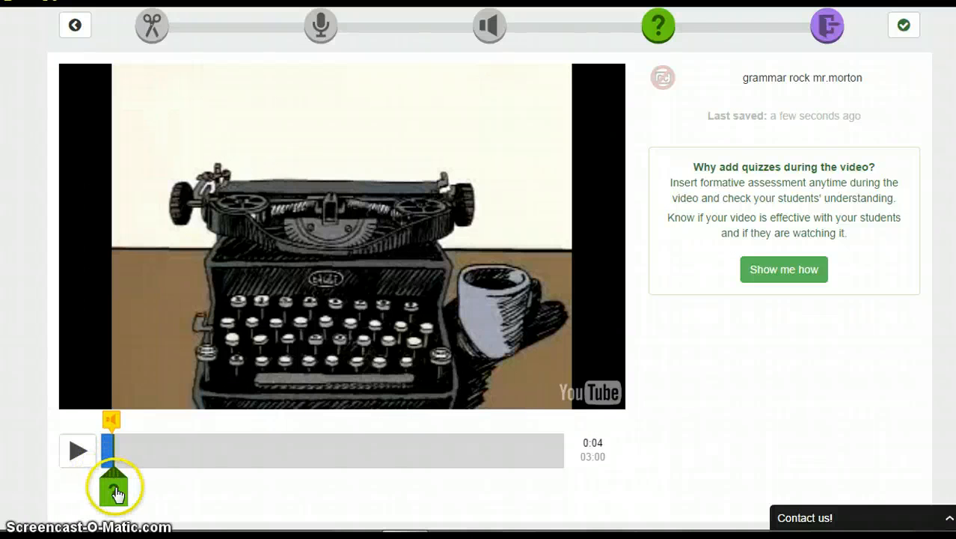
{"action": "left_click", "coordinate": [81, 454]}
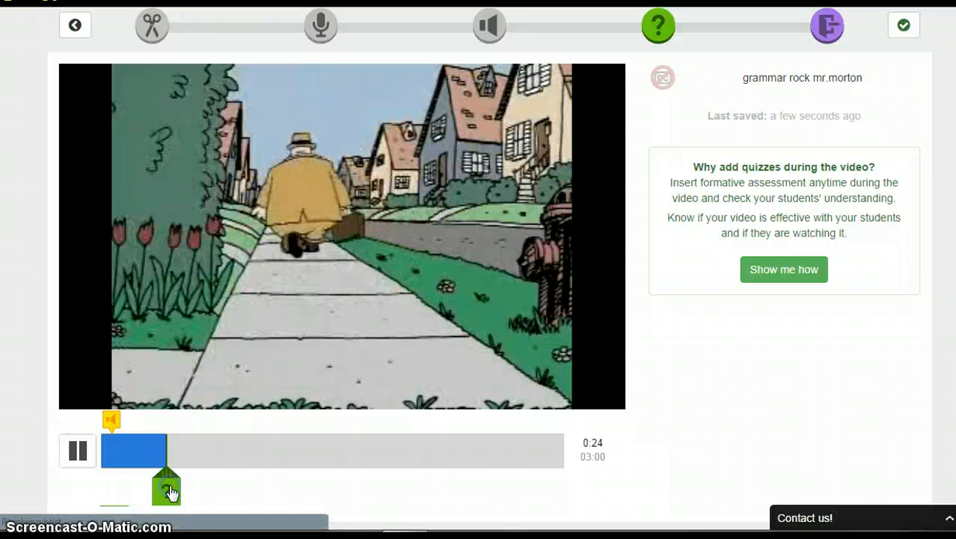
{"action": "left_click", "coordinate": [169, 492]}
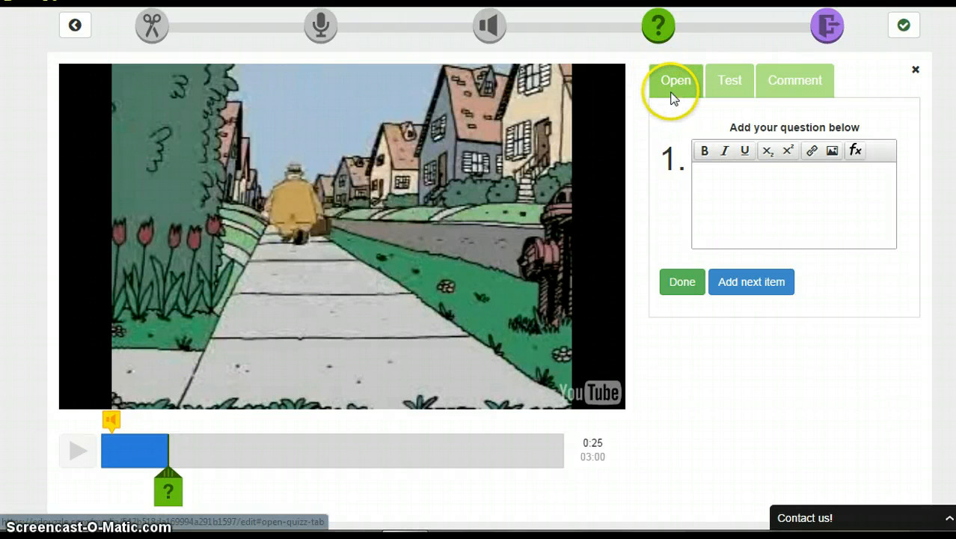
Look over the Open, Test and Comment item types and choose Test for the new question
{"action": "left_click", "coordinate": [731, 86]}
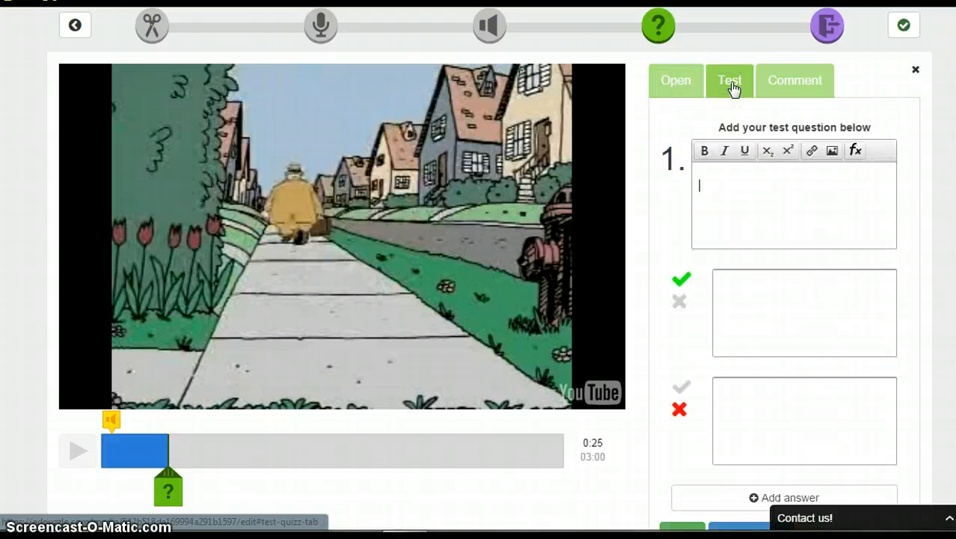
{"action": "left_click", "coordinate": [778, 82]}
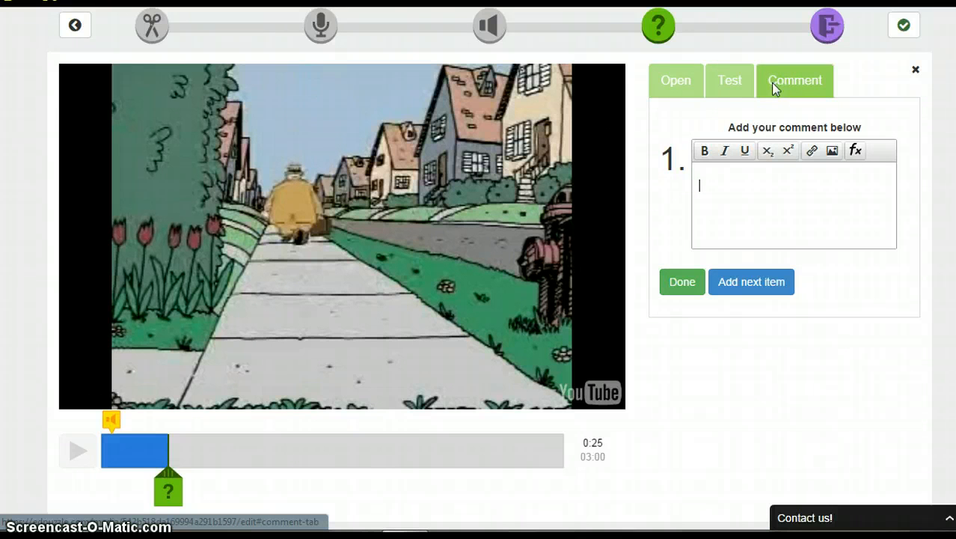
{"action": "left_click", "coordinate": [682, 87]}
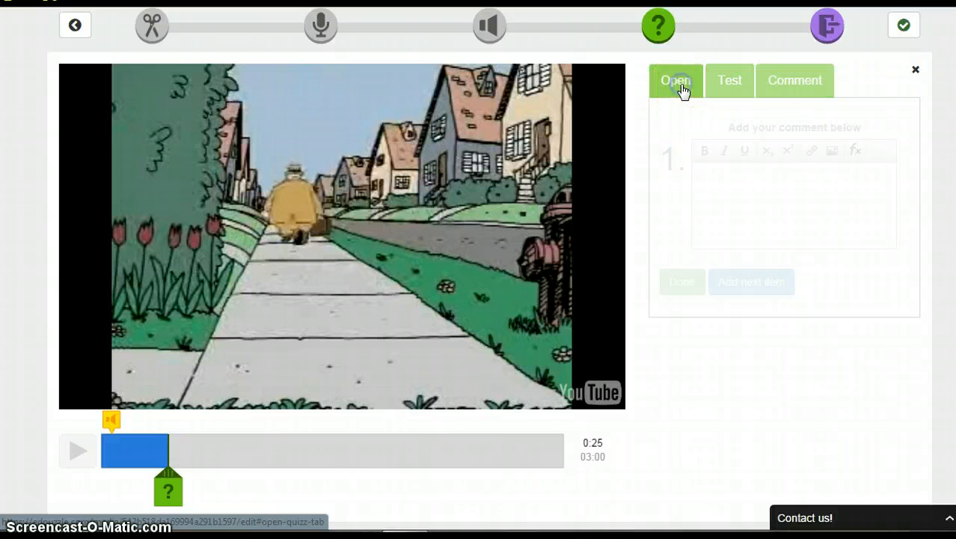
{"action": "left_click", "coordinate": [707, 79]}
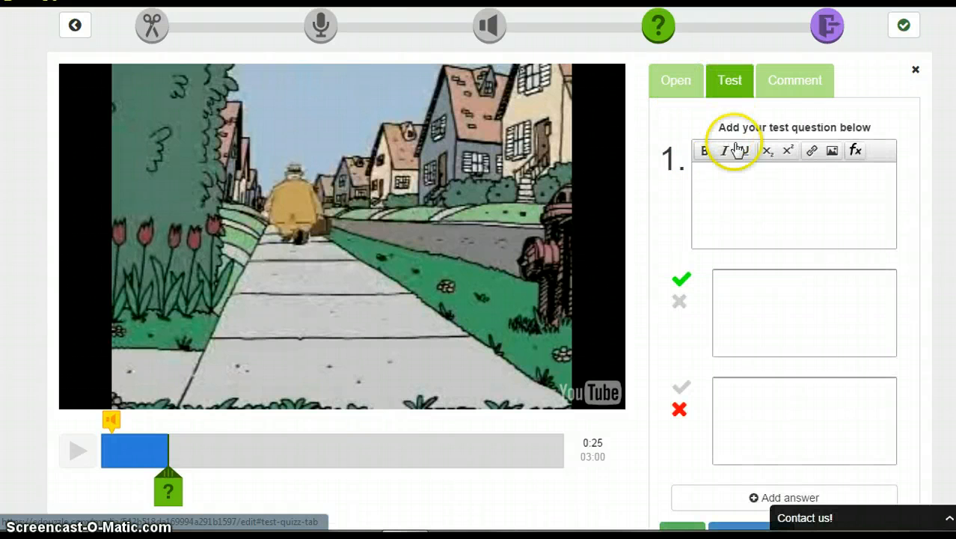
Write the test question as "Mr. Morton walked down the street." followed on a new line by "What is the subject of this sentence?"
{"action": "left_click", "coordinate": [746, 190]}
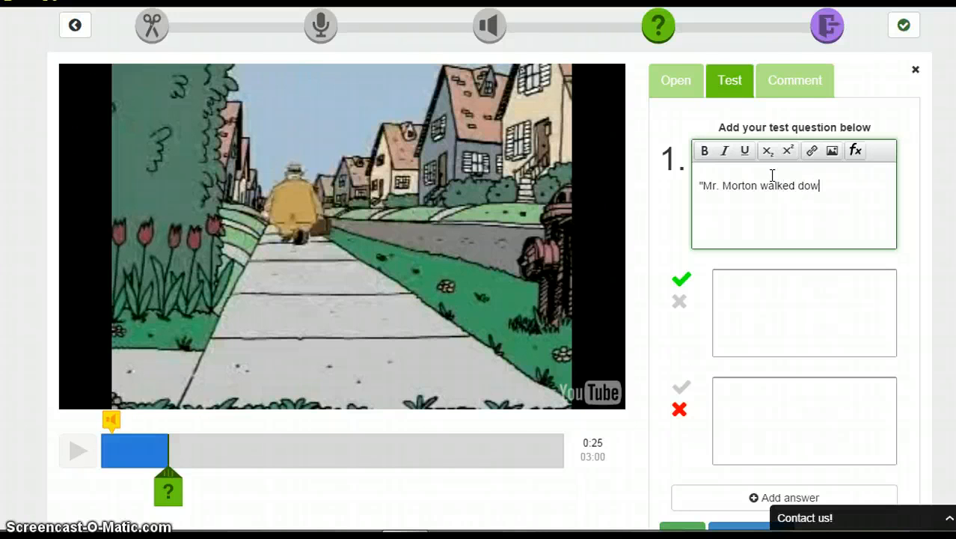
{"action": "type", "text": "reet"}
{"action": "type", "text": "."}
{"action": "type", "text": "\""}
{"action": "key", "text": "Return"}
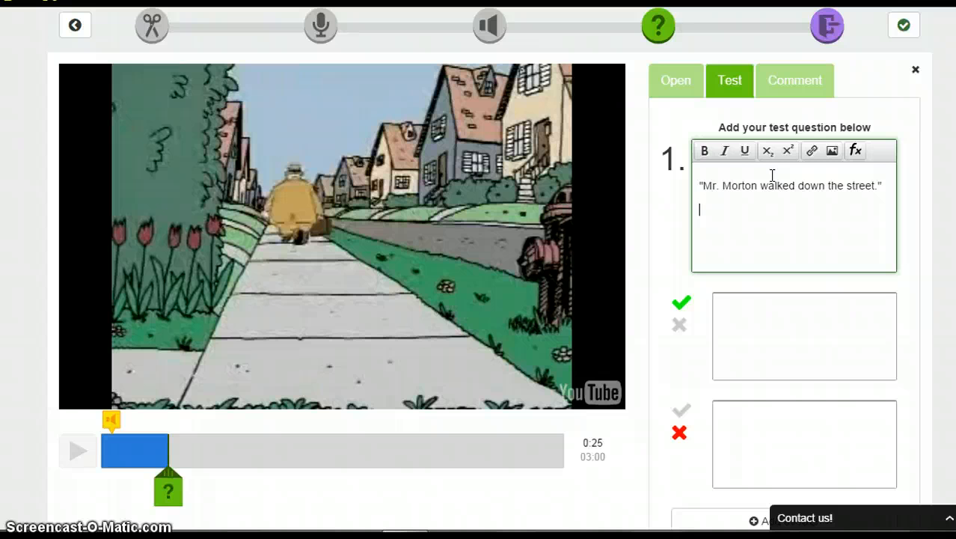
{"action": "type", "text": "What is the subject "}
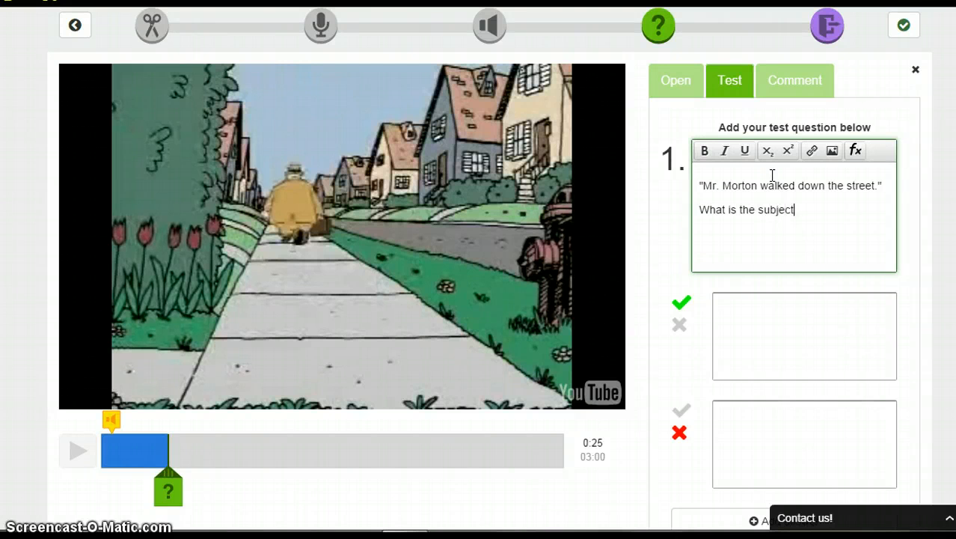
{"action": "type", "text": "of this sentence?"}
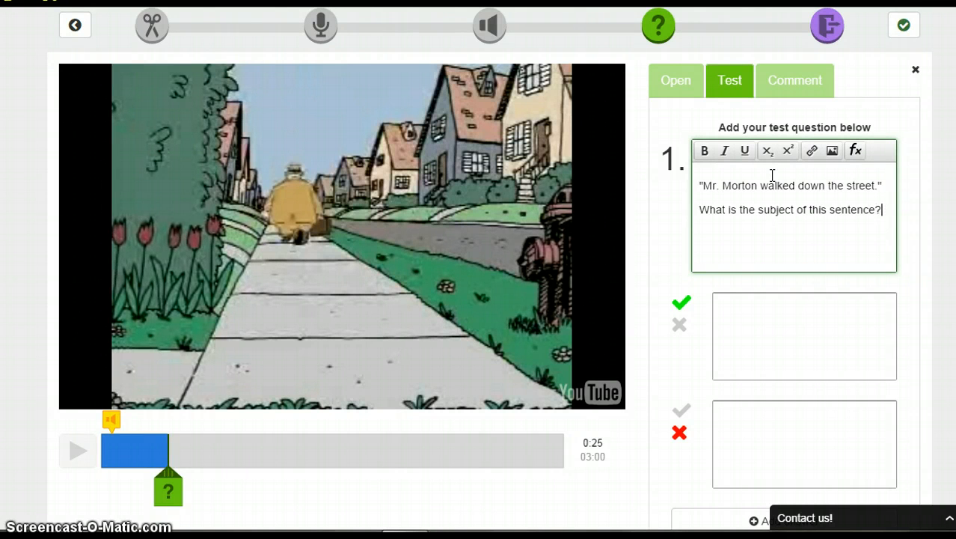
Fill in "Mr. Morton" as the correct answer and "walked" as the incorrect answer of the question
{"action": "scroll", "coordinate": [823, 198], "scroll_direction": "down", "scroll_amount": 1}
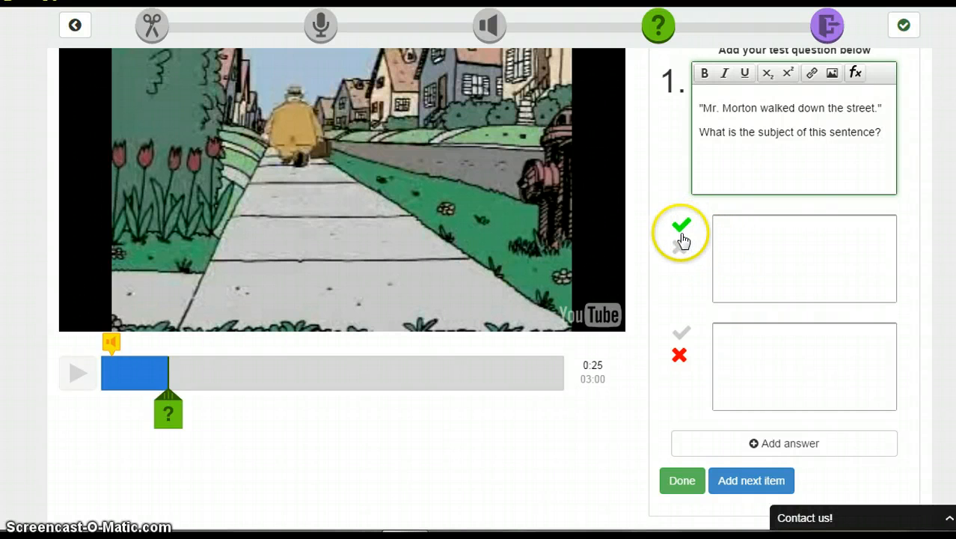
{"action": "left_click", "coordinate": [733, 232]}
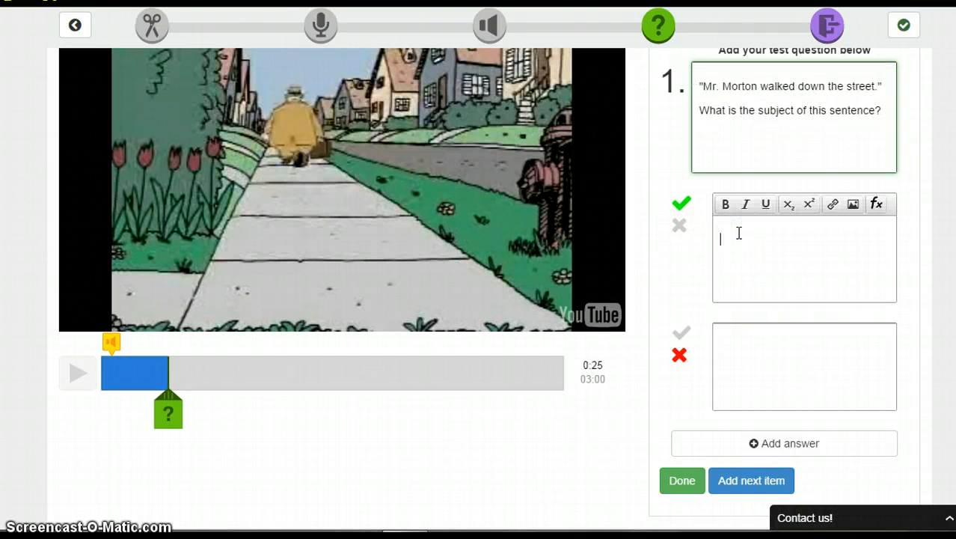
{"action": "type", "text": "M"}
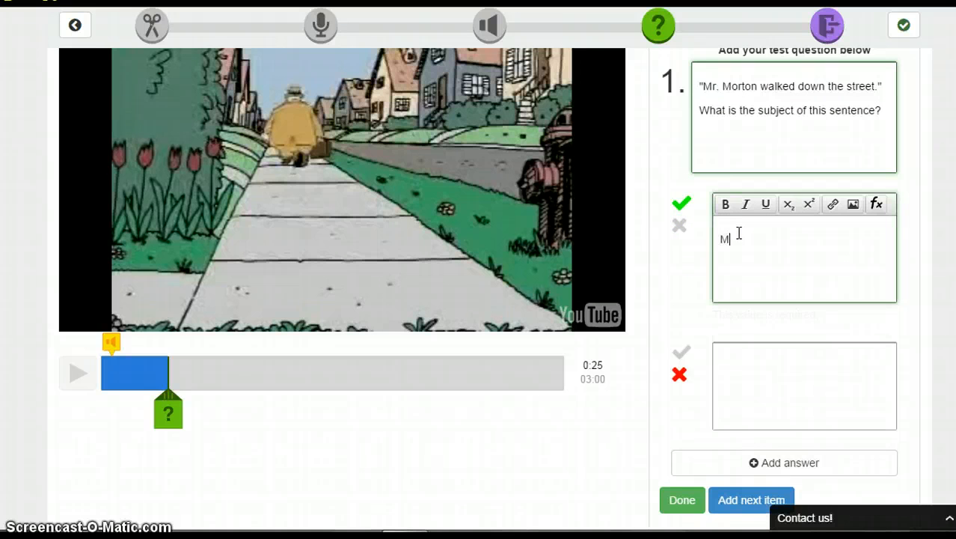
{"action": "type", "text": "r. Morton"}
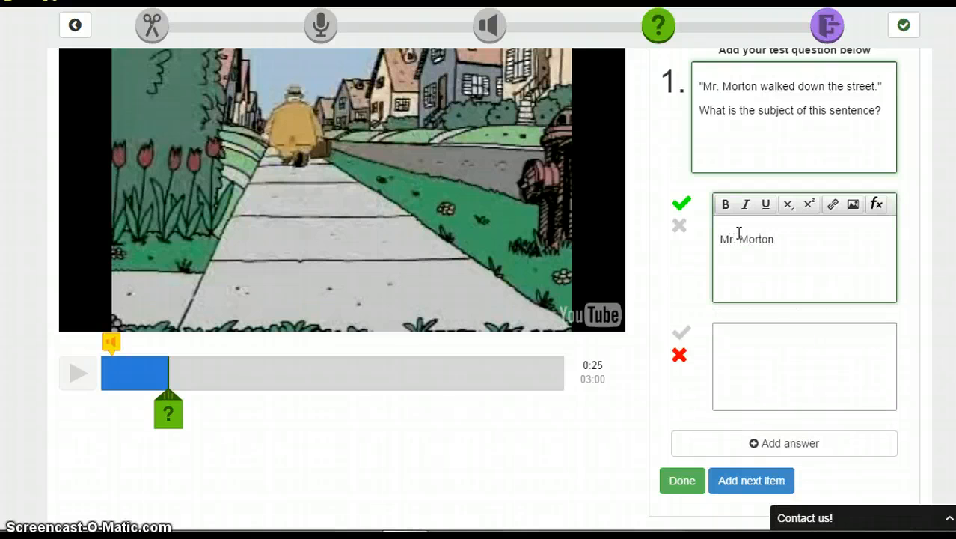
{"action": "left_click", "coordinate": [750, 339]}
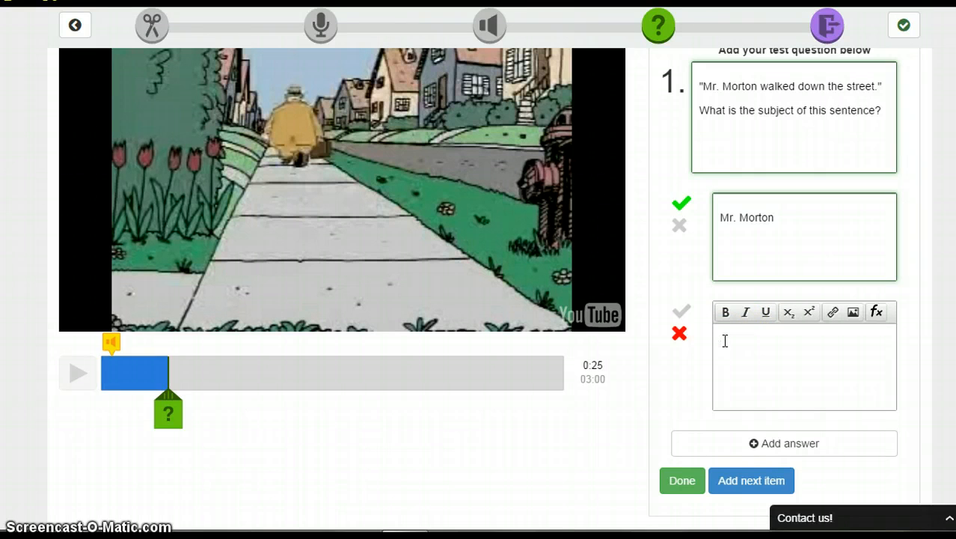
{"action": "type", "text": "walked"}
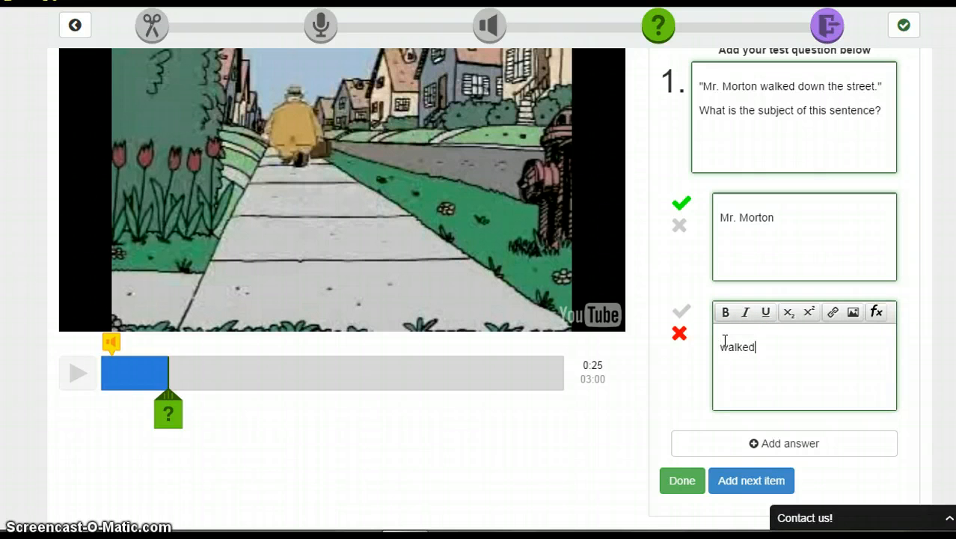
Add a third answer to the question with the text "street", marked as incorrect
{"action": "left_click", "coordinate": [805, 449]}
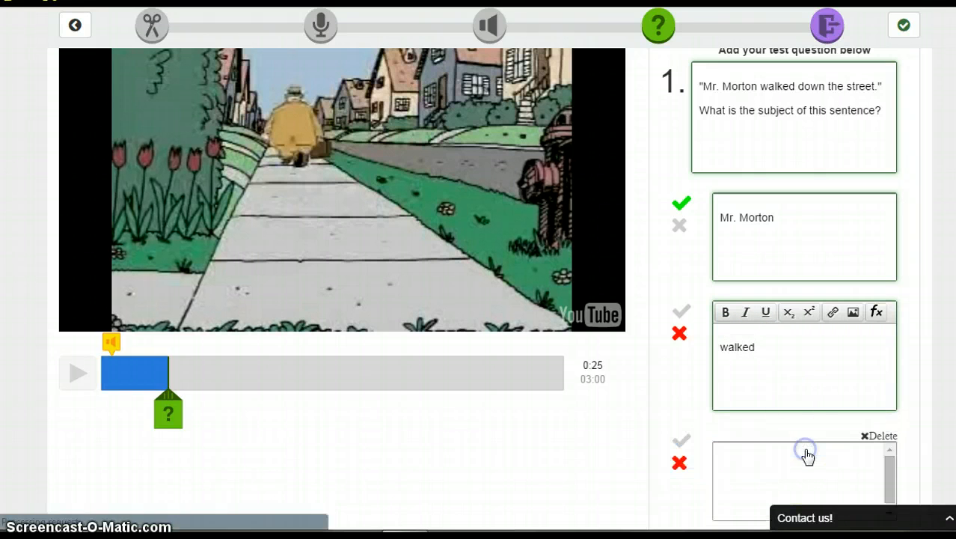
{"action": "left_click", "coordinate": [773, 465]}
{"action": "type", "text": "str"}
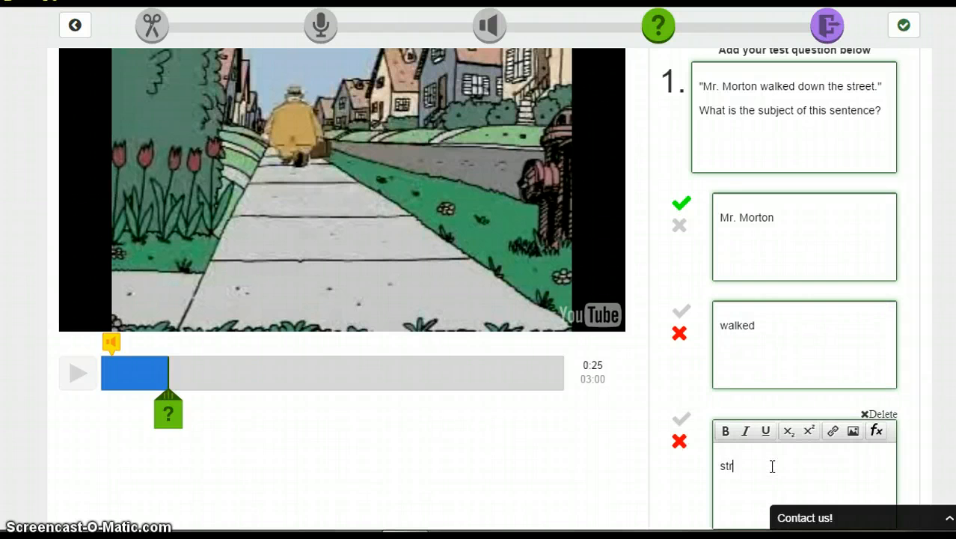
{"action": "type", "text": "eet"}
{"action": "scroll", "coordinate": [824, 410], "scroll_direction": "down", "scroll_amount": 2}
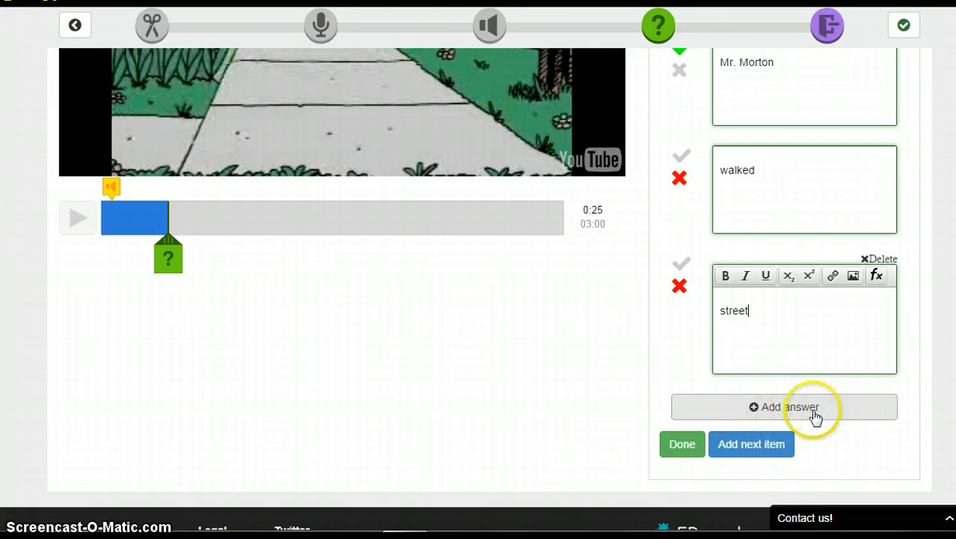
Finish the test question, continue the video past it, and pause at 0:27
{"action": "left_click", "coordinate": [689, 447]}
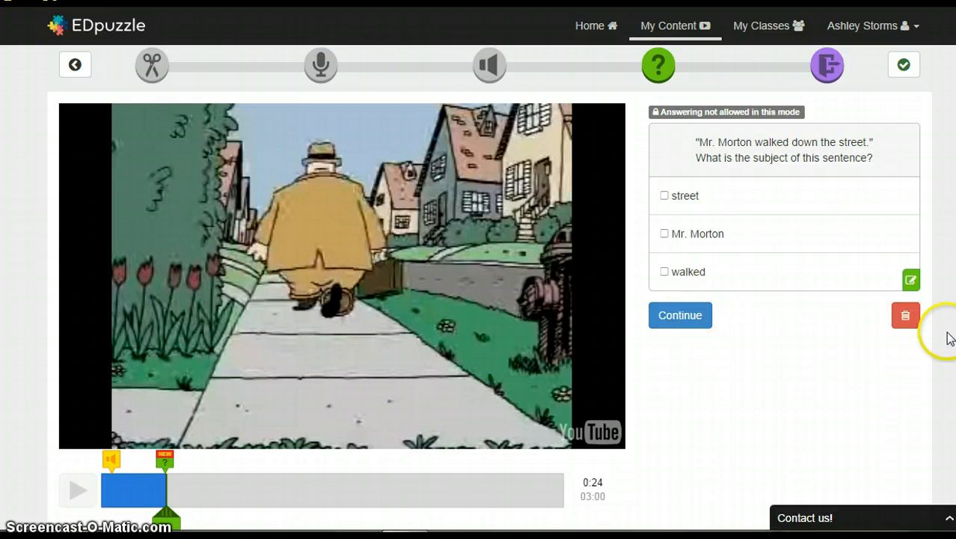
{"action": "left_click", "coordinate": [692, 332]}
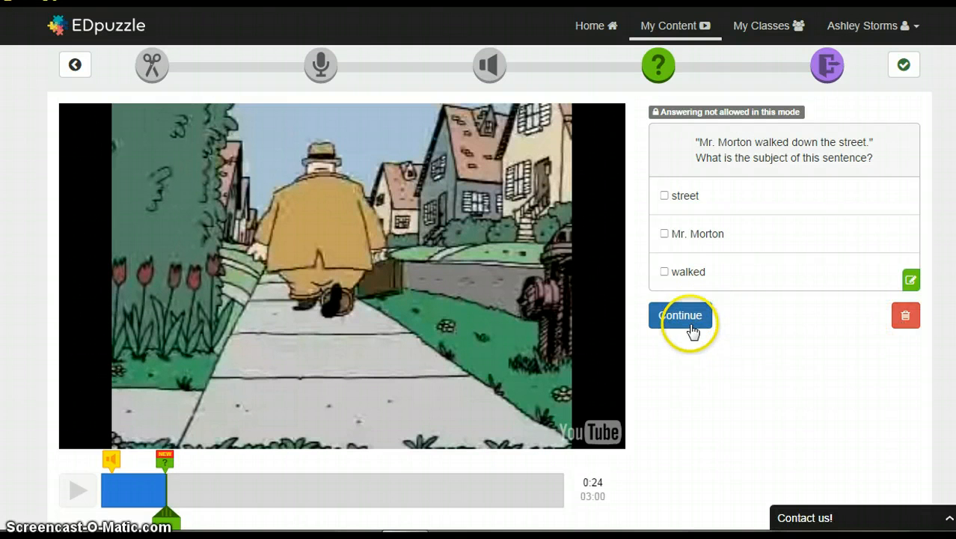
{"action": "left_click", "coordinate": [73, 498]}
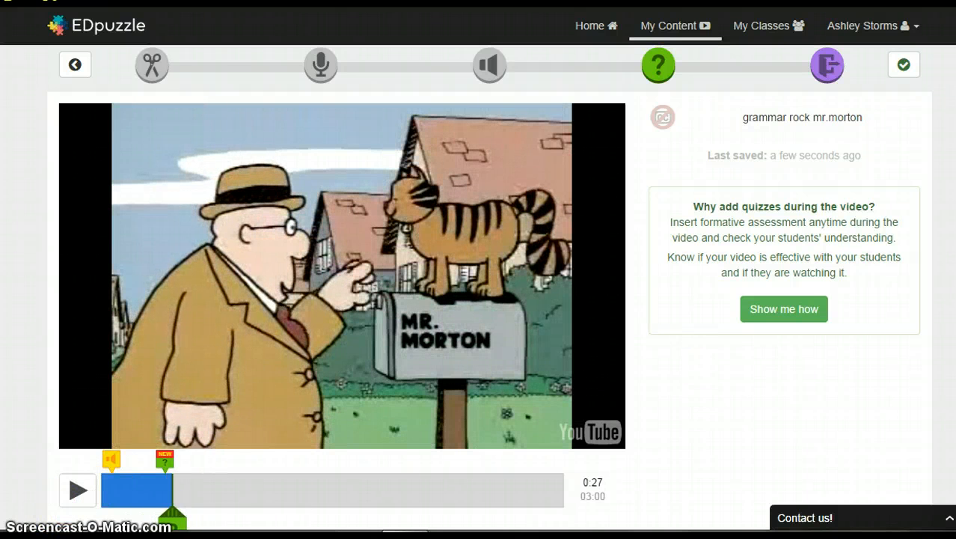
Finish editing the lesson and change its title to "Subjects and Predicates" in the information summary
{"action": "left_click", "coordinate": [829, 68]}
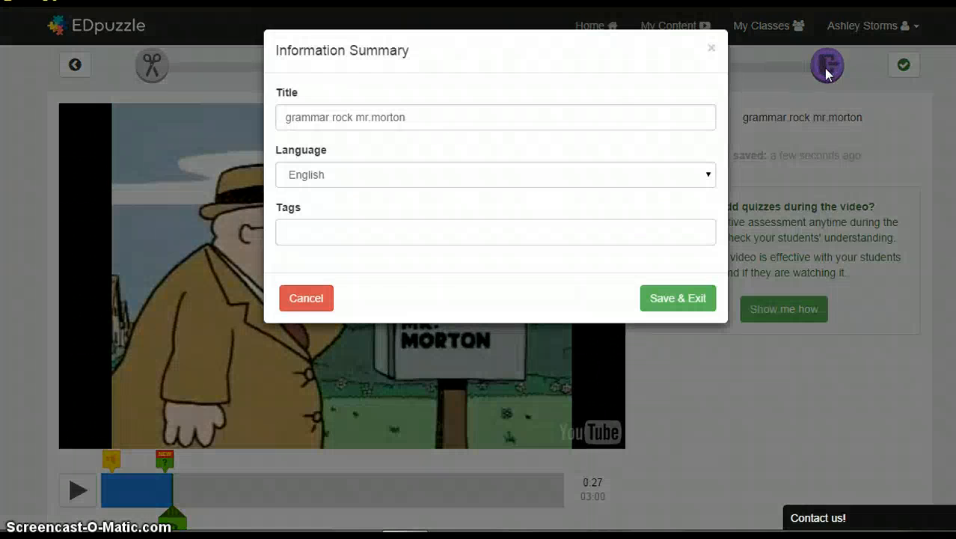
{"action": "left_click_drag", "start_coordinate": [486, 123], "coordinate": [210, 171]}
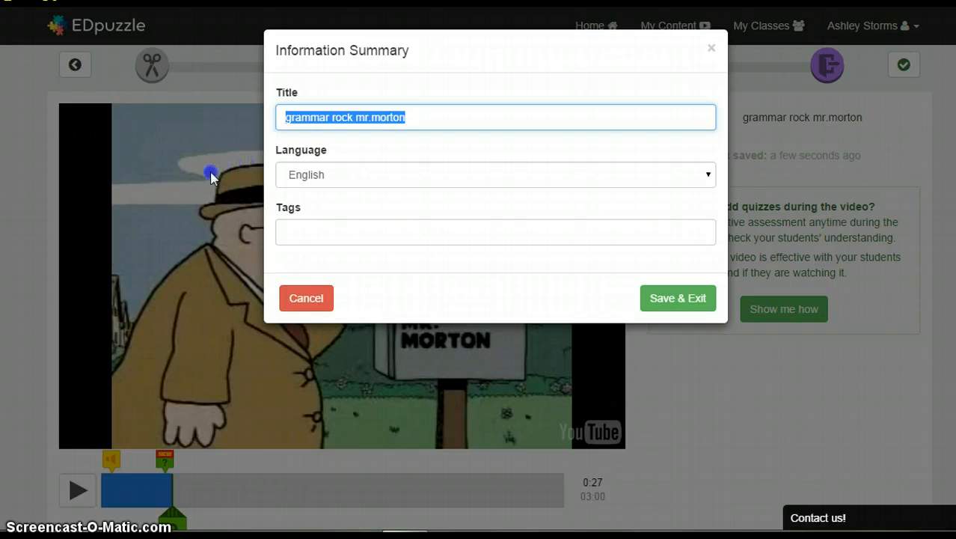
{"action": "key", "text": "BackSpace"}
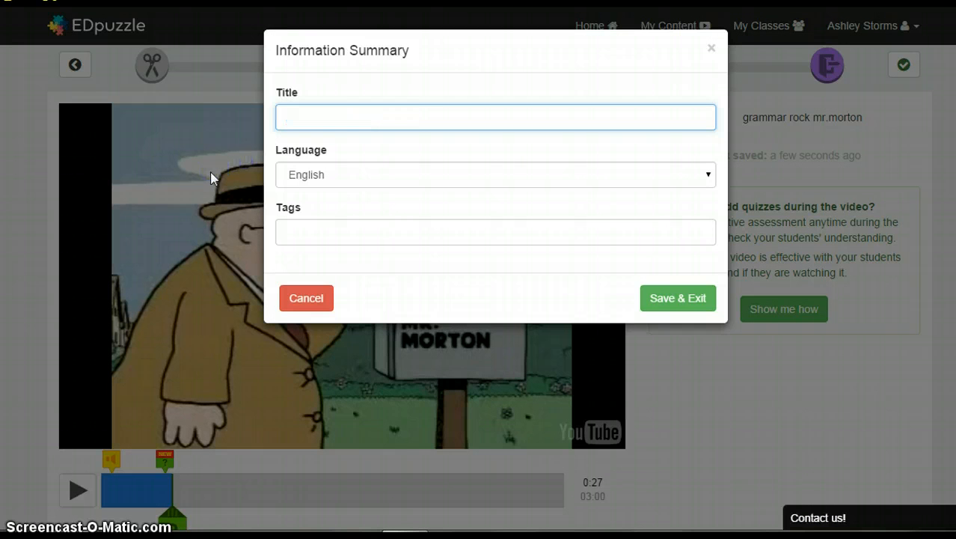
{"action": "type", "text": "Subject"}
{"action": "key", "text": "BackSpace"}
{"action": "type", "text": "s and Pre"}
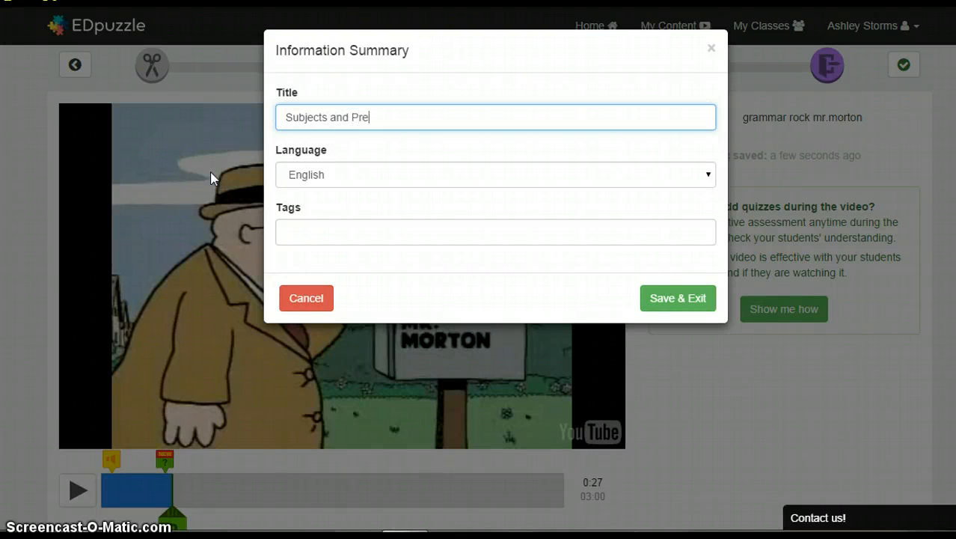
{"action": "type", "text": "dicates"}
Tag the lesson with the suggested "schoolhouse rock" tag and save the lesson information
{"action": "left_click", "coordinate": [317, 226]}
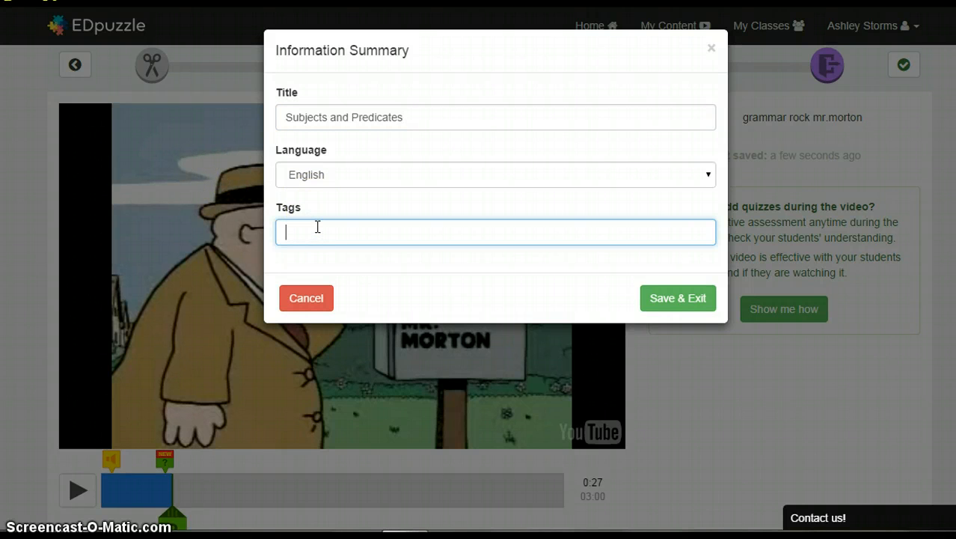
{"action": "type", "text": "schoolh"}
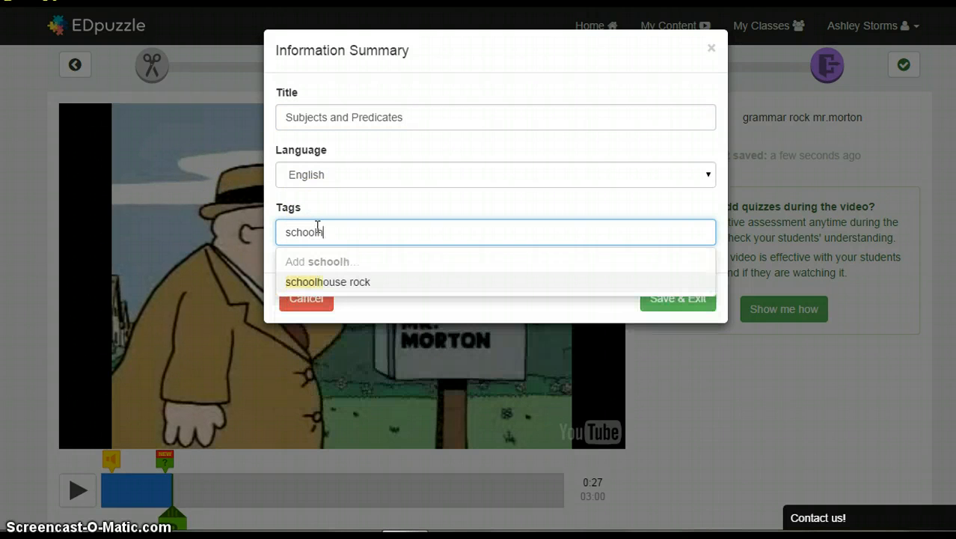
{"action": "type", "text": "ouse"}
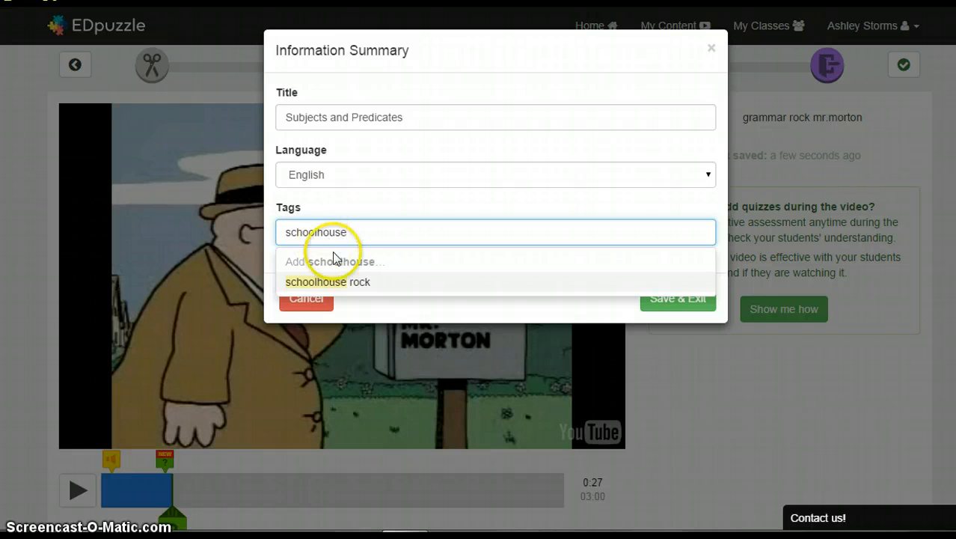
{"action": "left_click", "coordinate": [338, 279]}
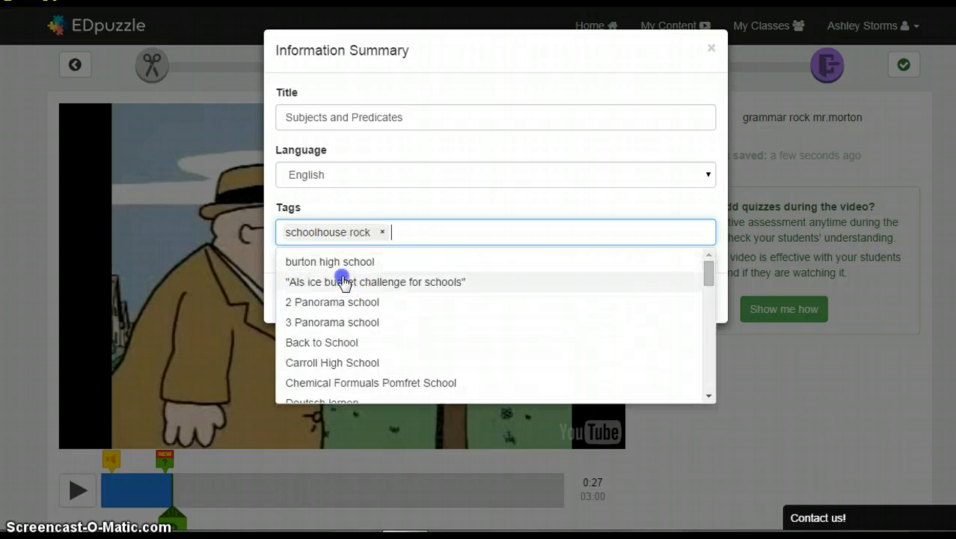
{"action": "left_click", "coordinate": [468, 204]}
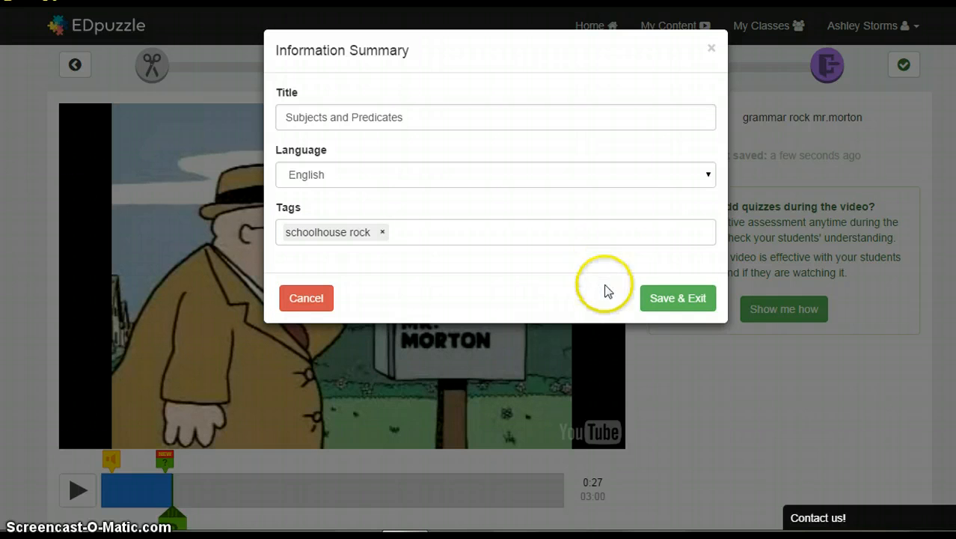
{"action": "left_click", "coordinate": [662, 303]}
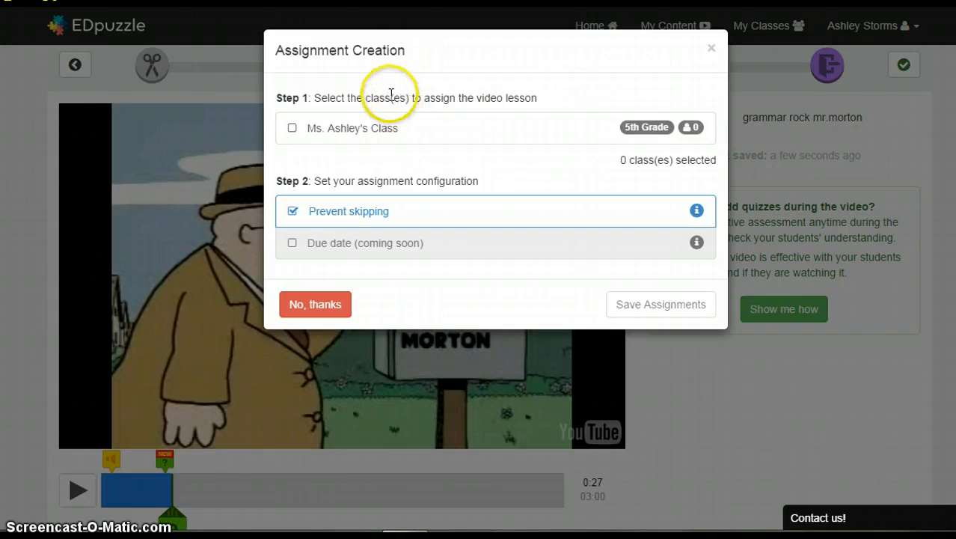
Assign the video lesson to the 5th Grade class with Prevent skipping enabled, and view the code students need to join
{"action": "left_click", "coordinate": [292, 128]}
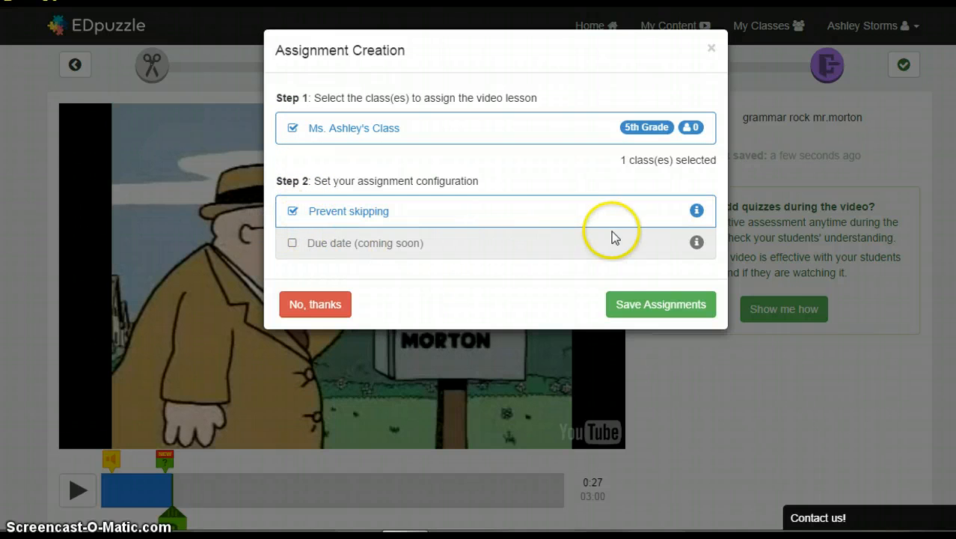
{"action": "left_click", "coordinate": [660, 306]}
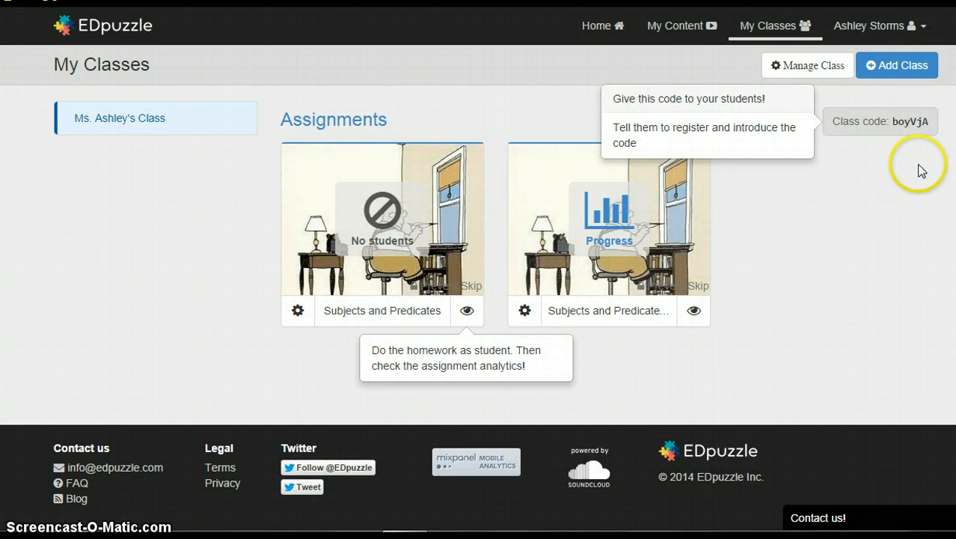
{"action": "left_click", "coordinate": [923, 121]}
{"action": "left_click", "coordinate": [907, 153]}
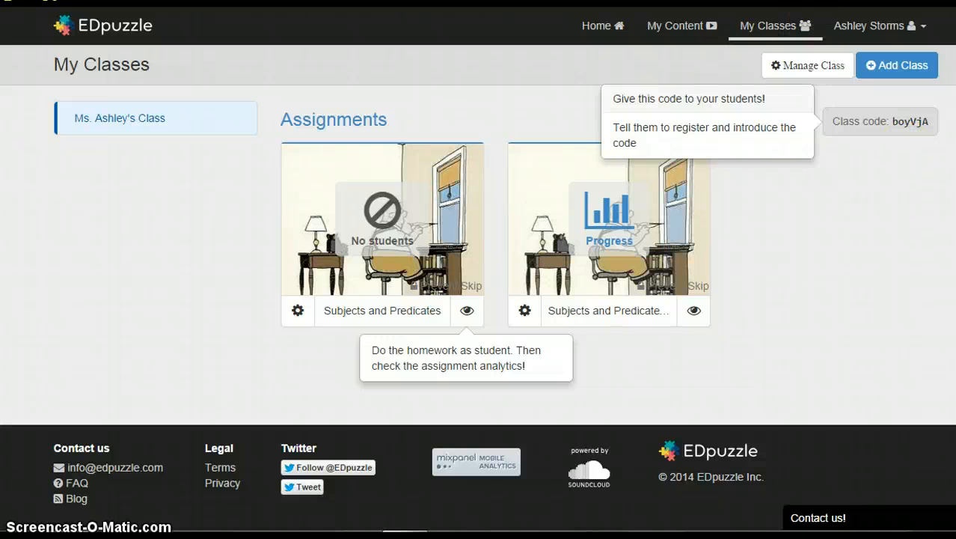